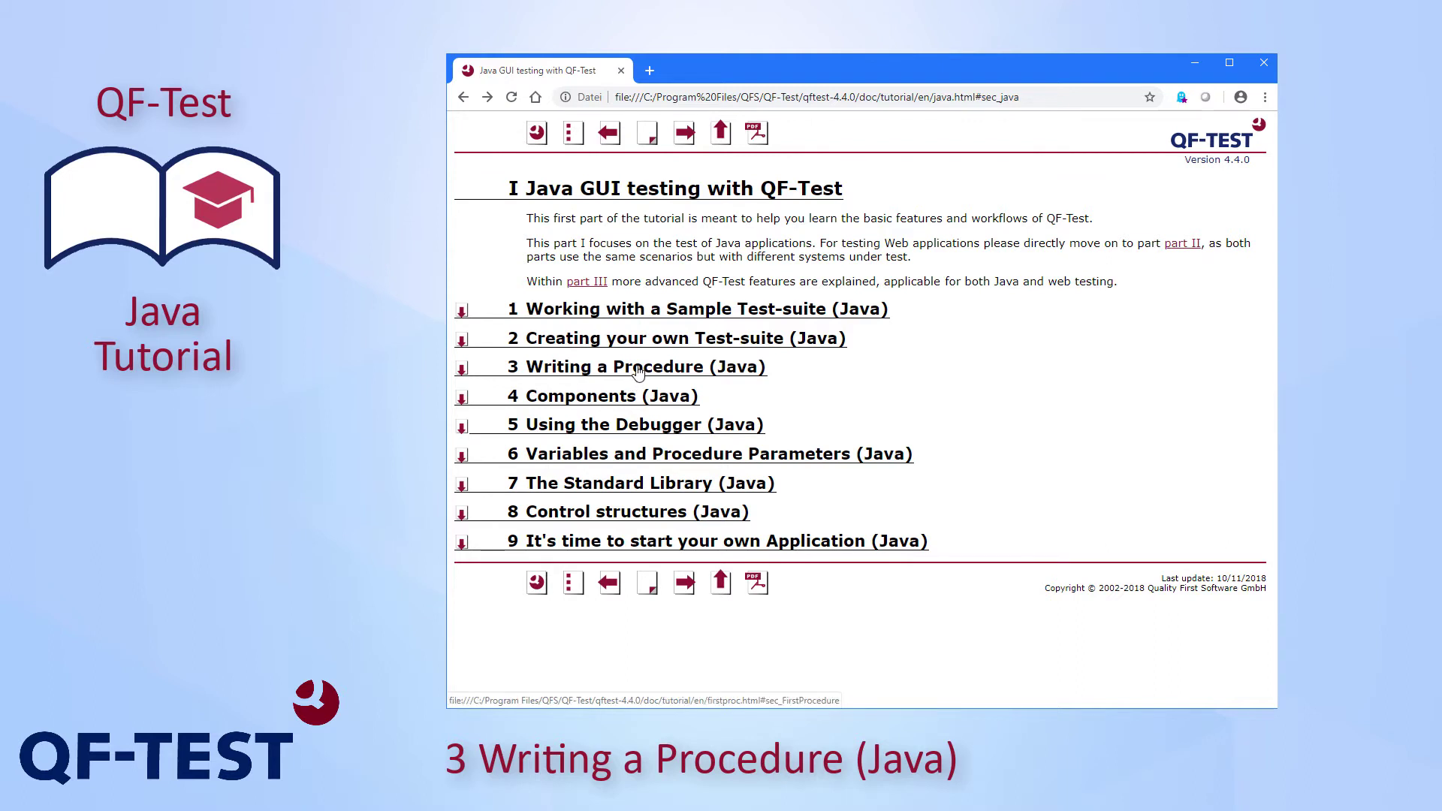
# Step: Open the tutorial chapter '3 Writing a Procedure (Java)' in Chrome
pyautogui.click(639, 369)
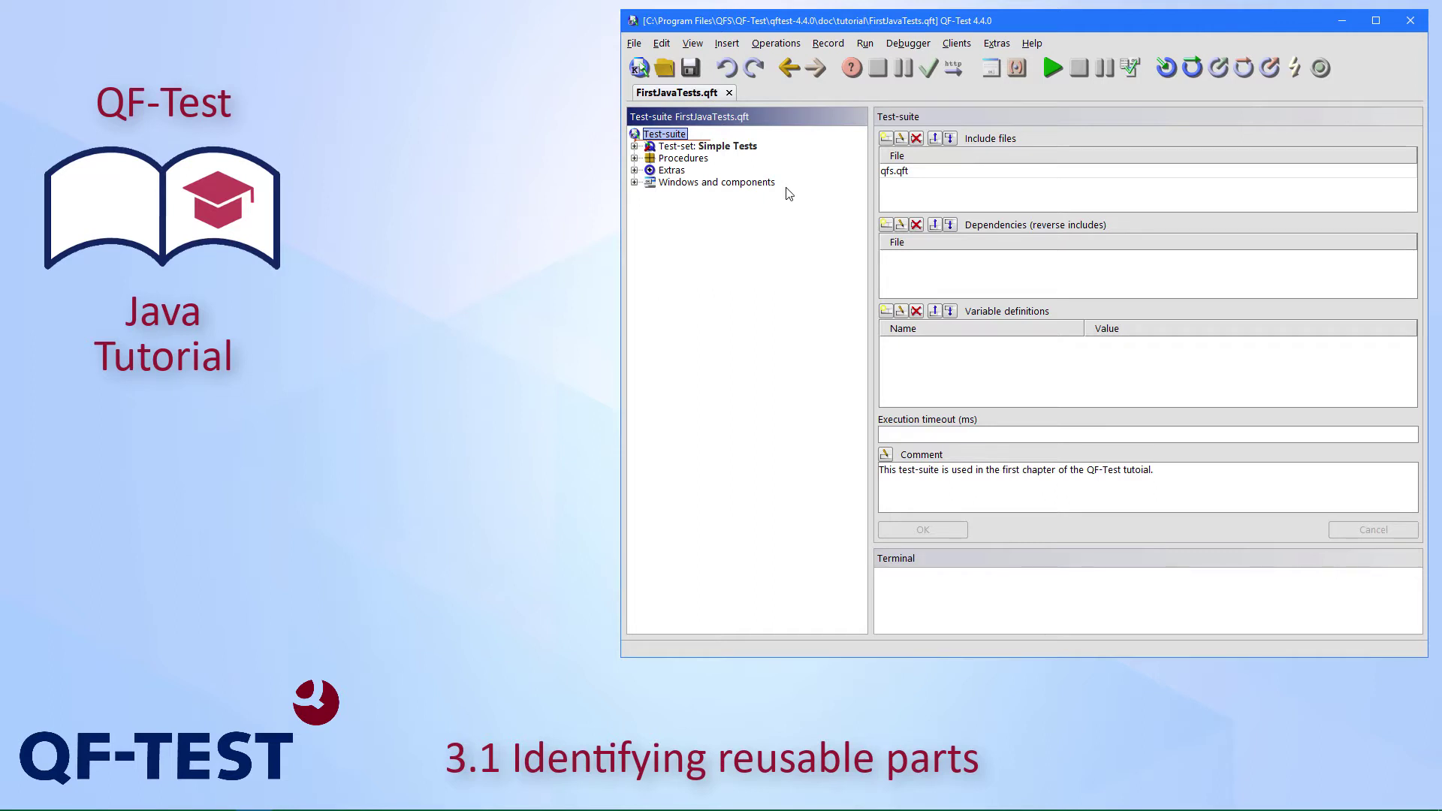
# Step: Expand Simple Tests, First, Second (with Error) and both Reset steps, then select Procedures
pyautogui.click(635, 147)
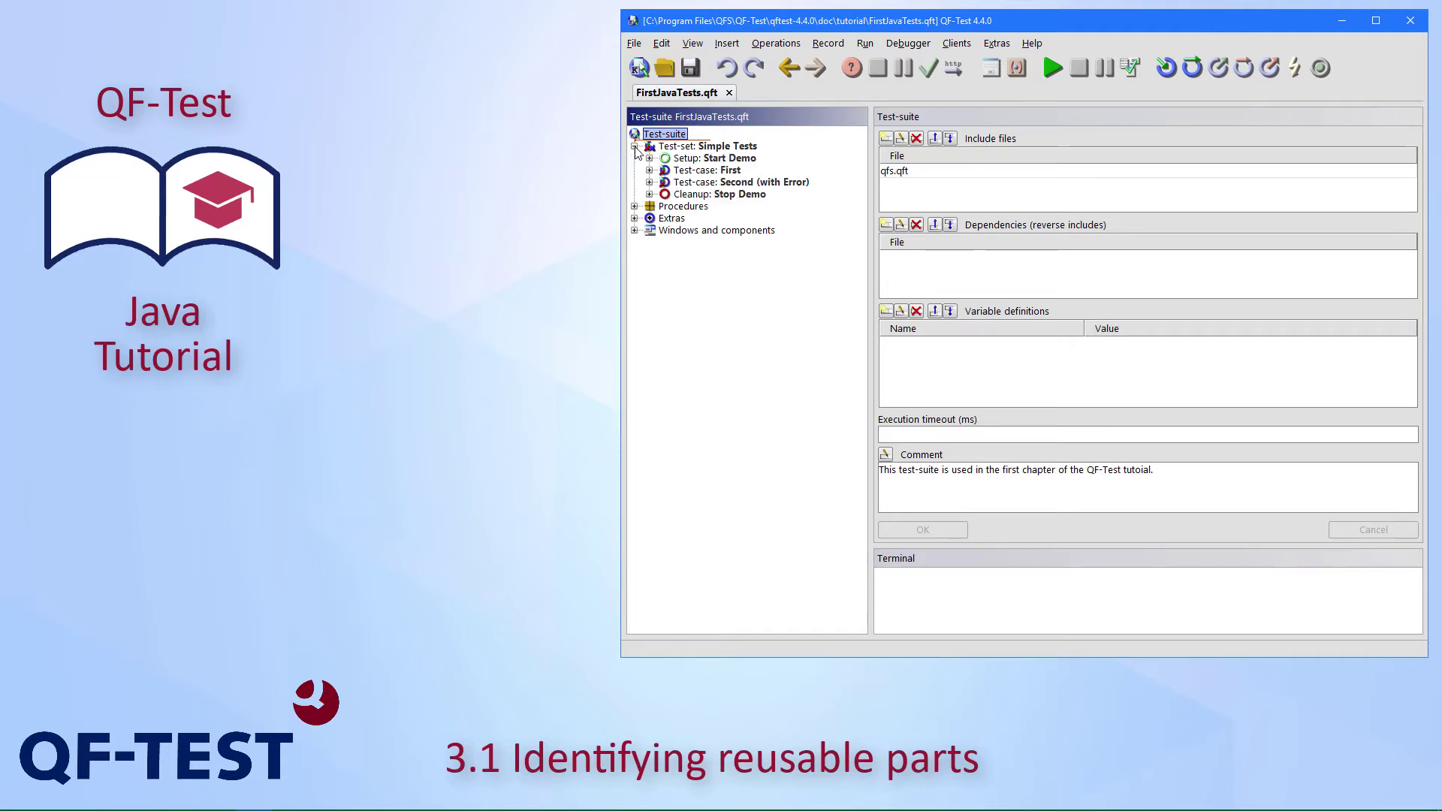
pyautogui.click(651, 170)
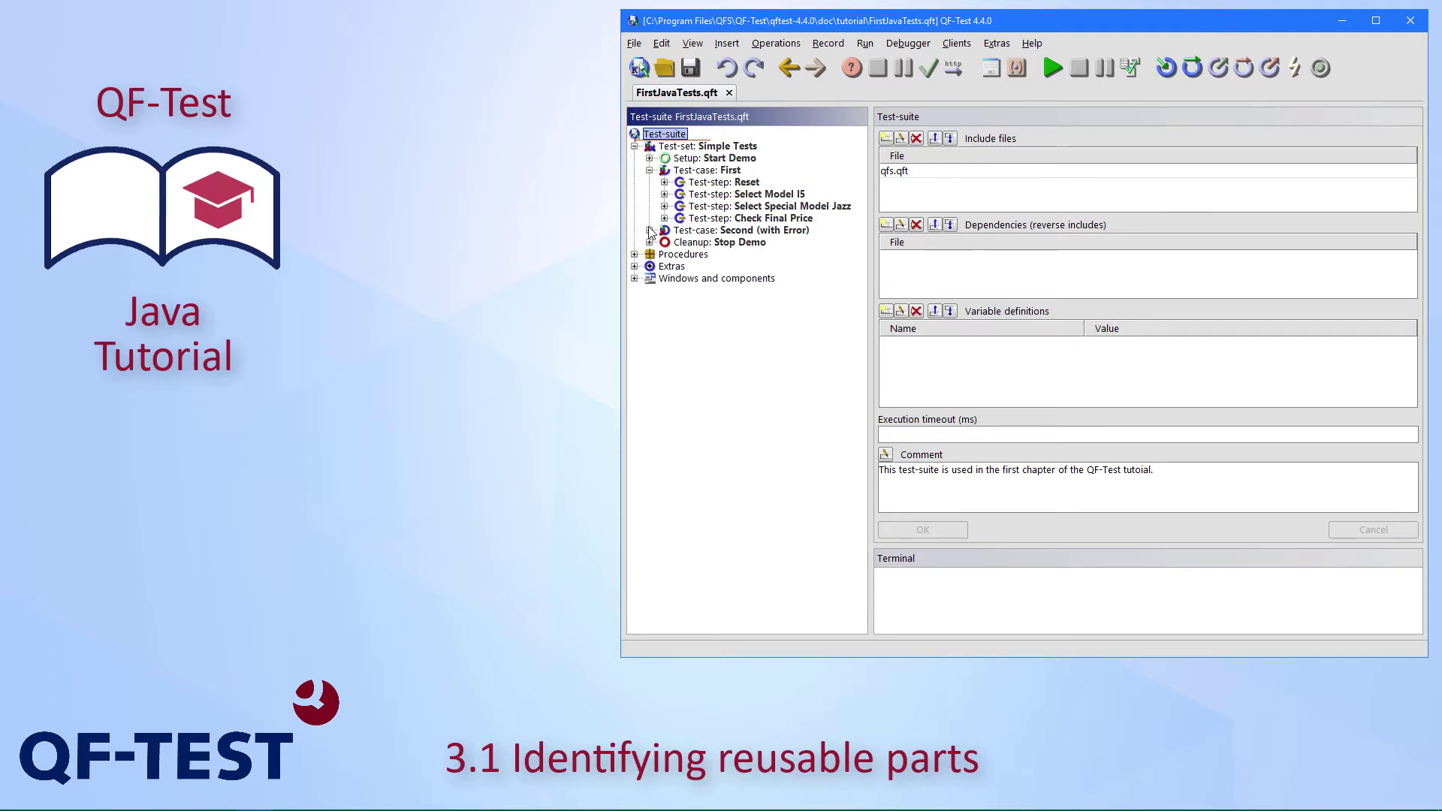
pyautogui.click(651, 231)
pyautogui.click(665, 180)
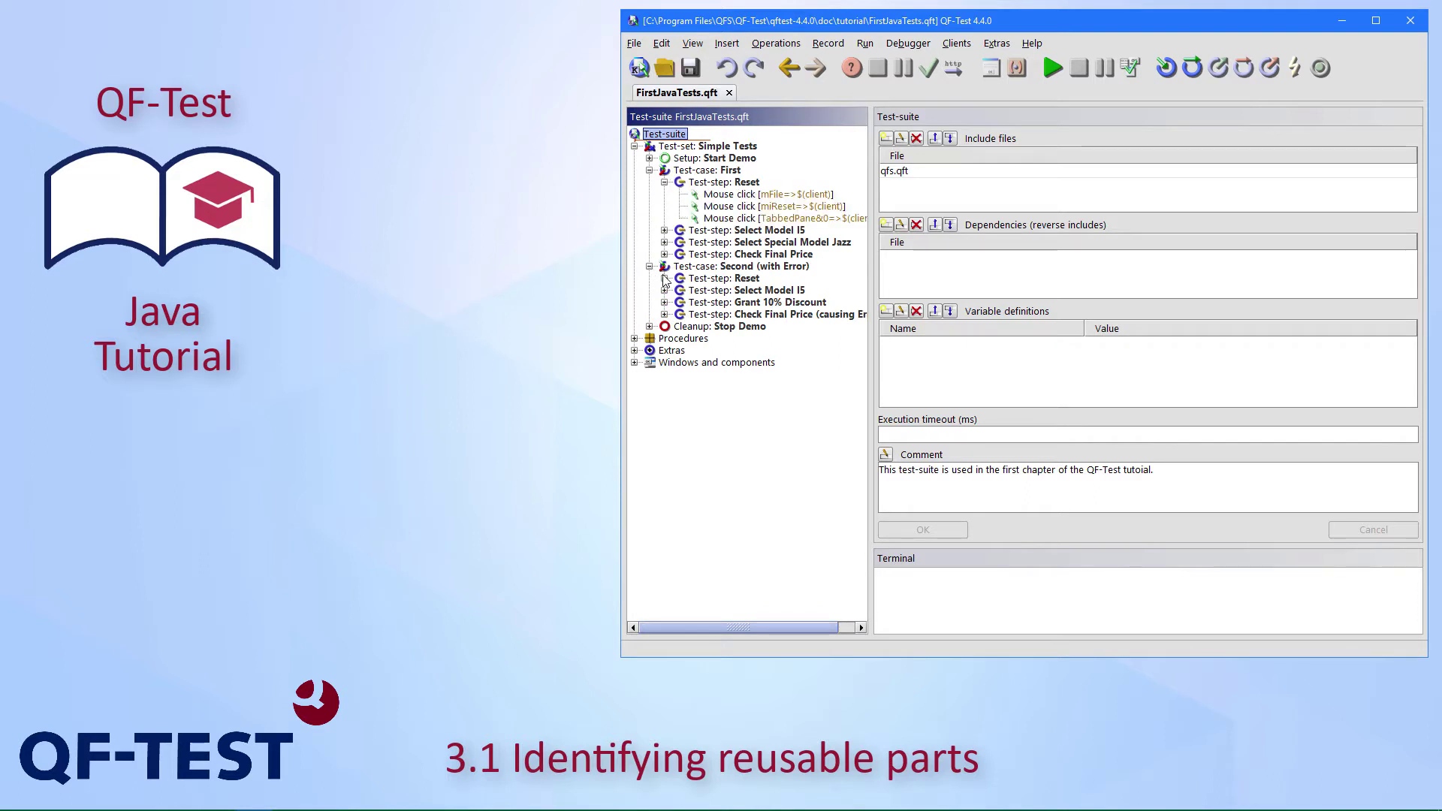
pyautogui.click(665, 279)
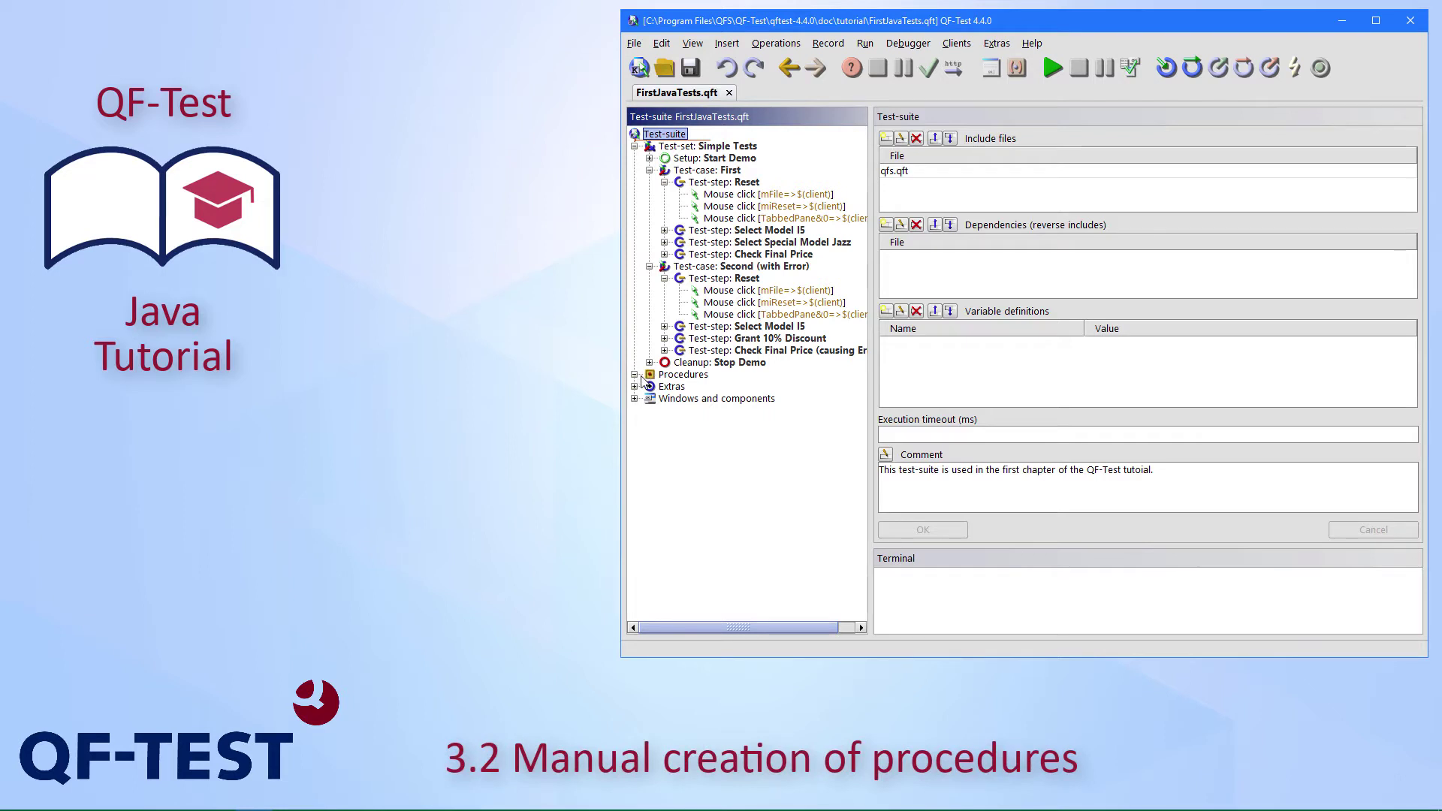
pyautogui.click(683, 374)
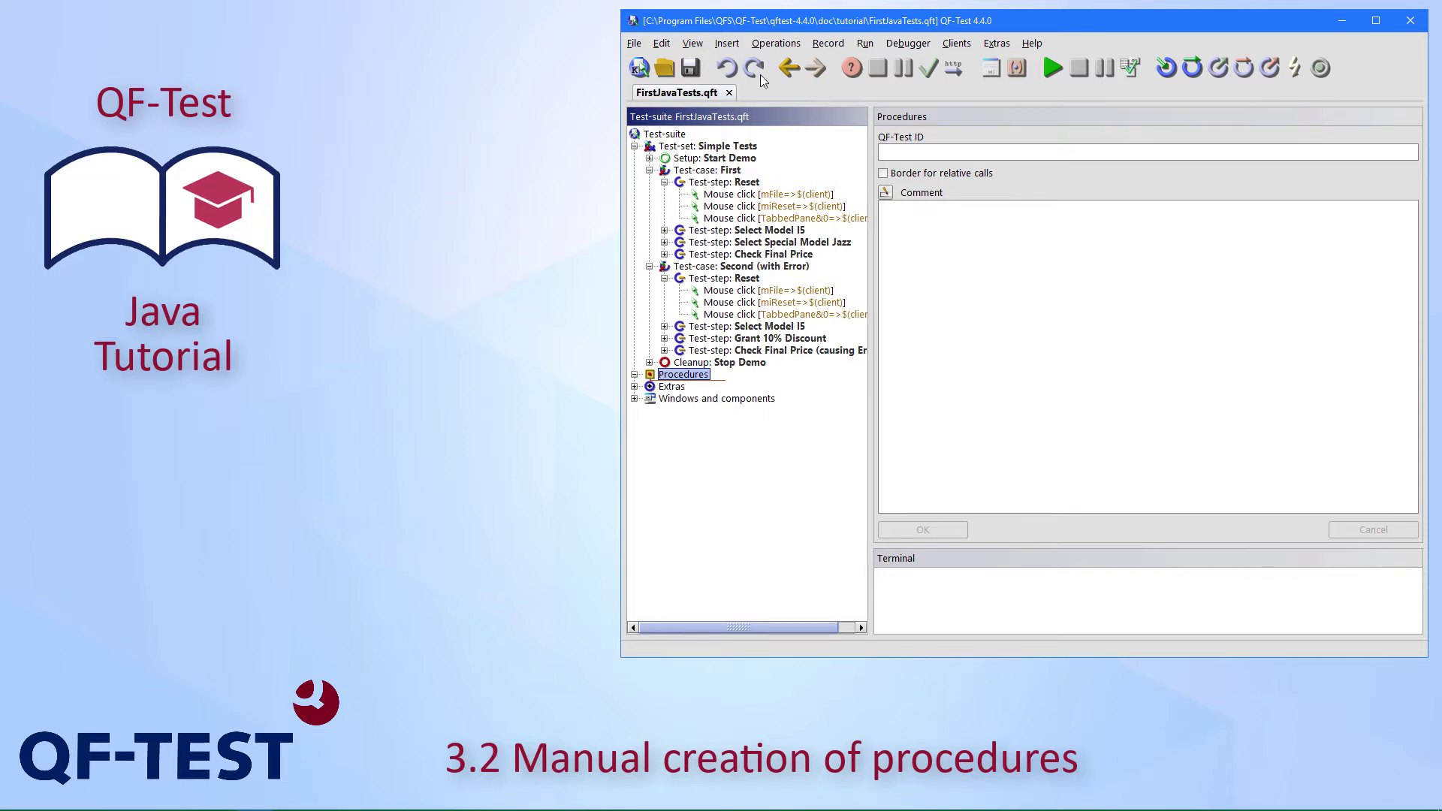
# Step: Insert a Procedure node named 'reset' under Procedures via the Insert menu
pyautogui.click(727, 43)
pyautogui.moveTo(778, 118)
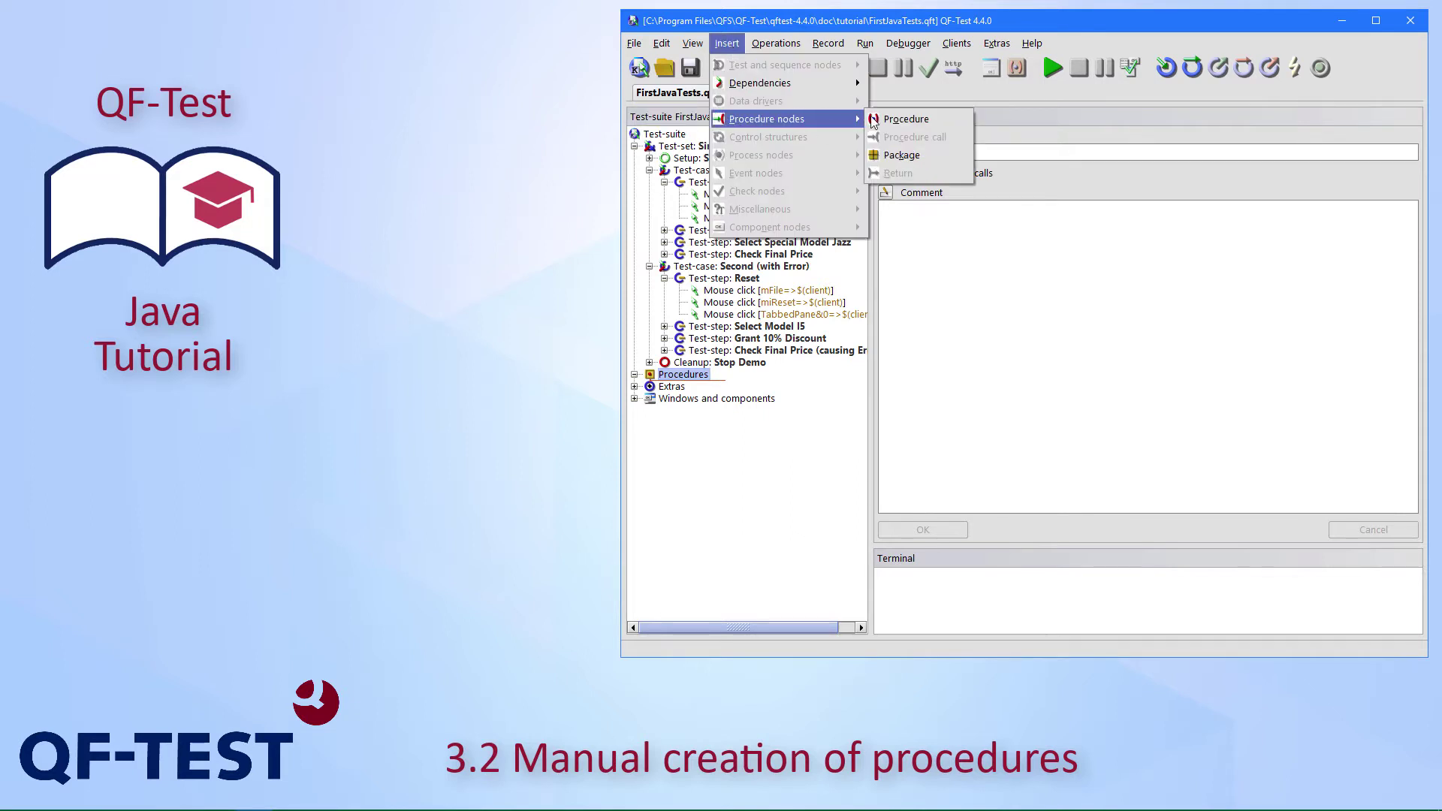
pyautogui.click(906, 119)
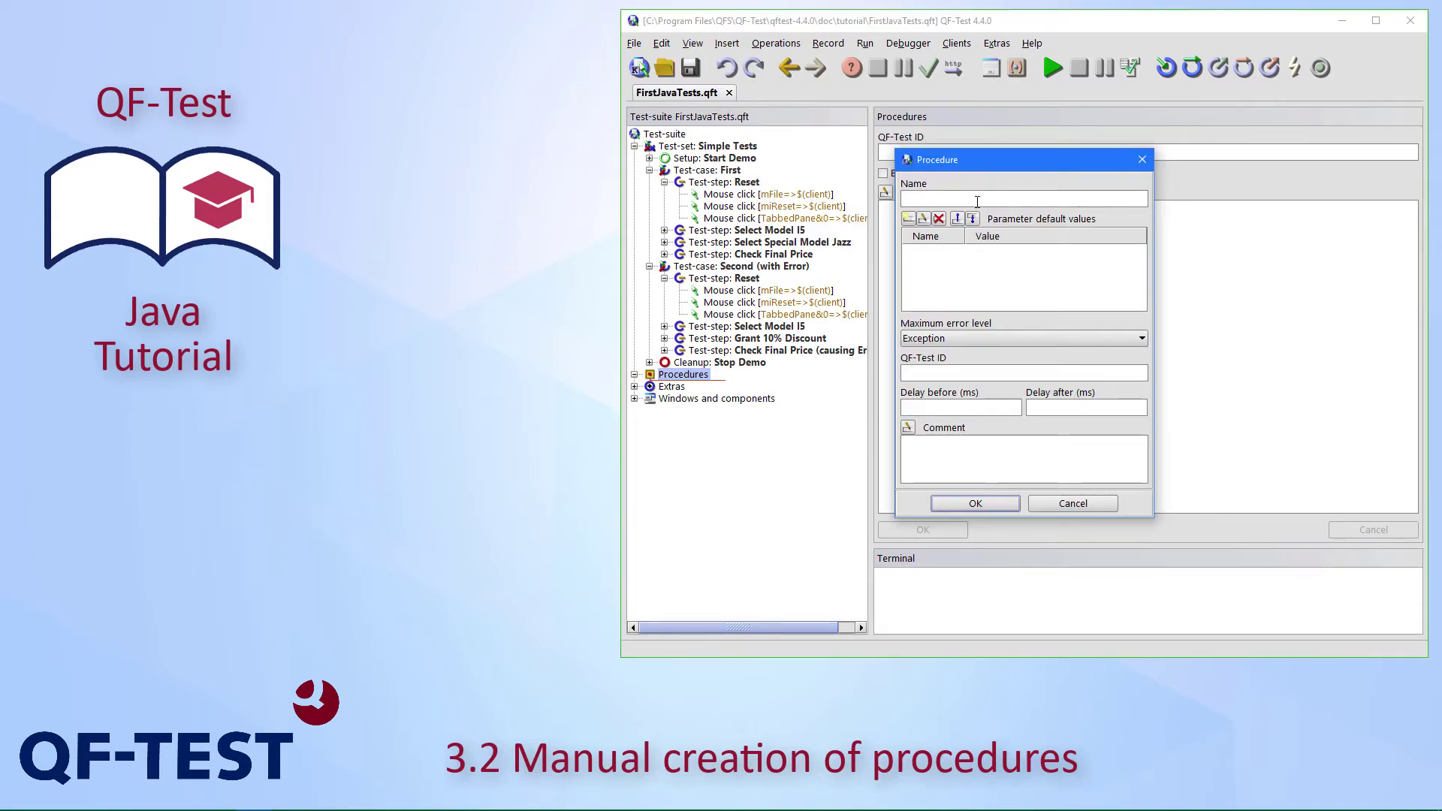
pyautogui.write('reset')
pyautogui.click(976, 503)
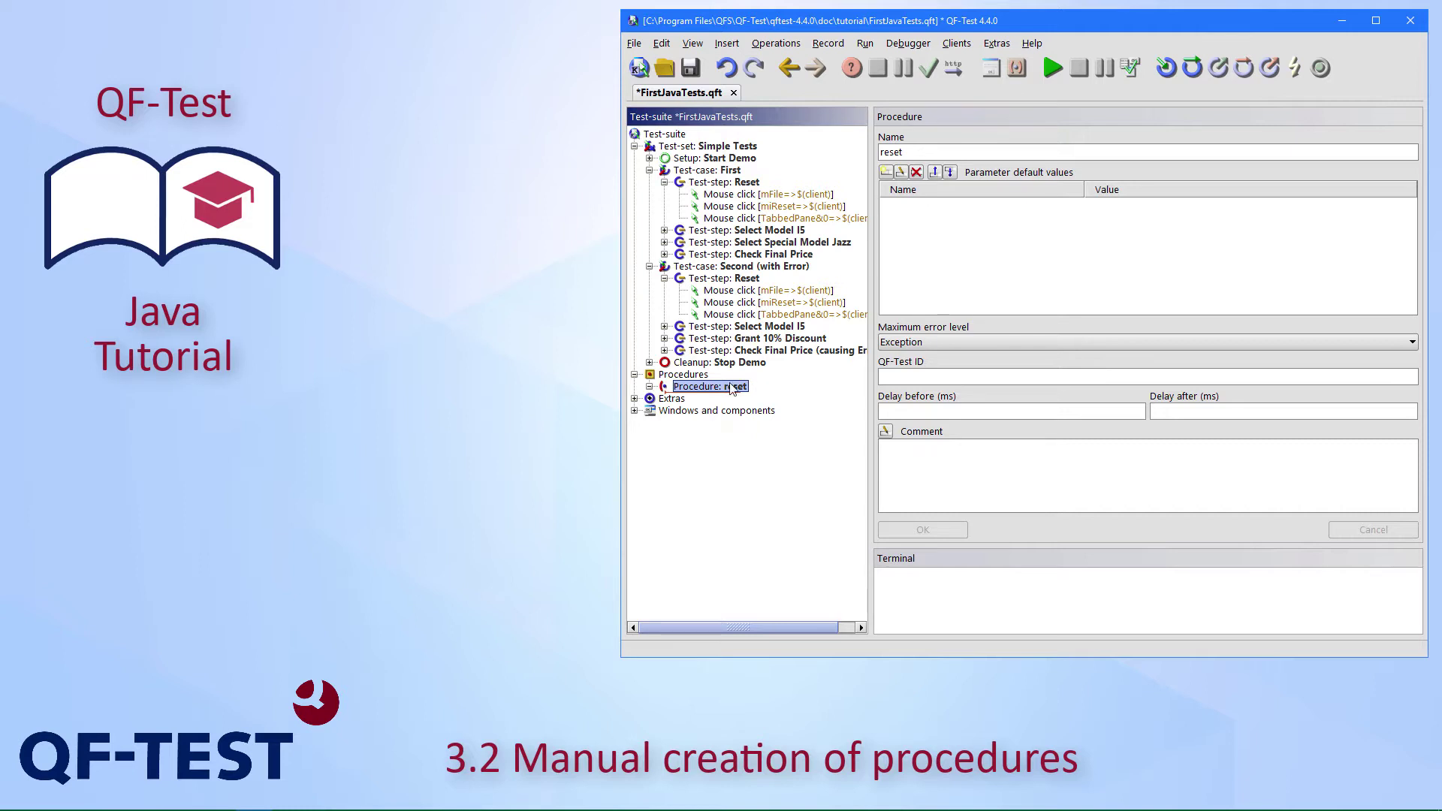
# Step: Select First's three Reset mouse clicks and drag them onto Procedure: reset
pyautogui.click(740, 194)
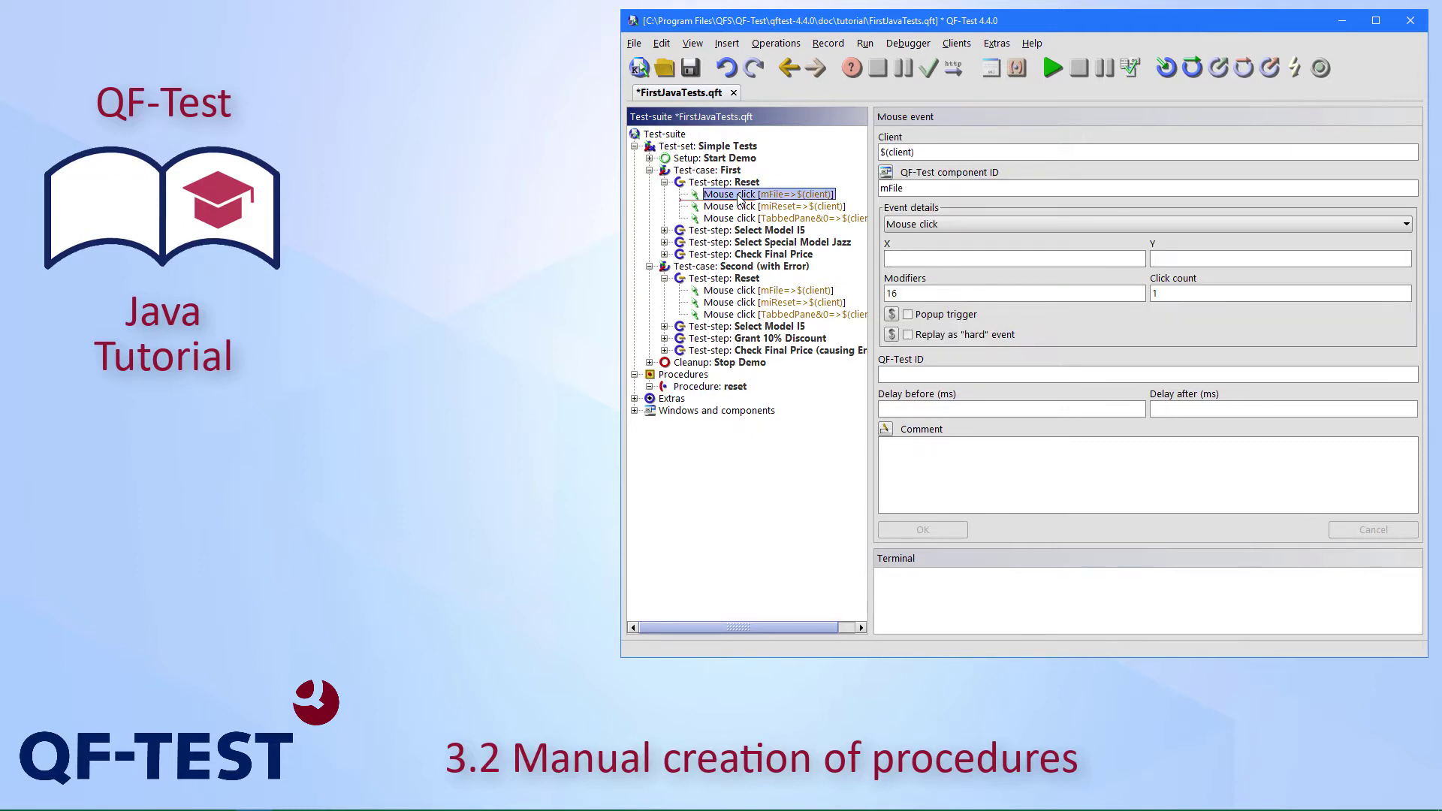
pyautogui.hotkey('shift', 'Down')
pyautogui.hotkey('shift', 'Down')
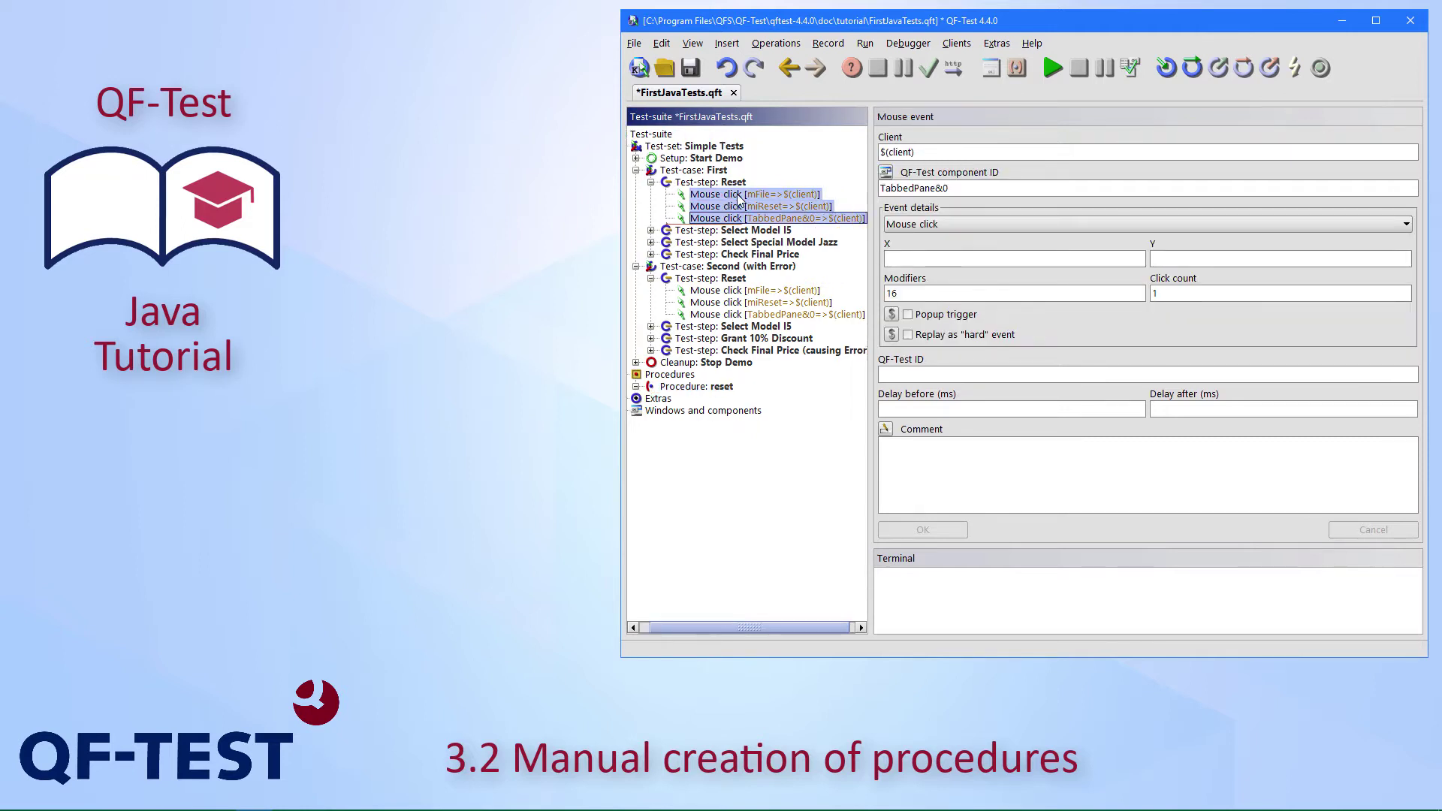
pyautogui.moveTo(739, 195); pyautogui.dragTo(730, 392)
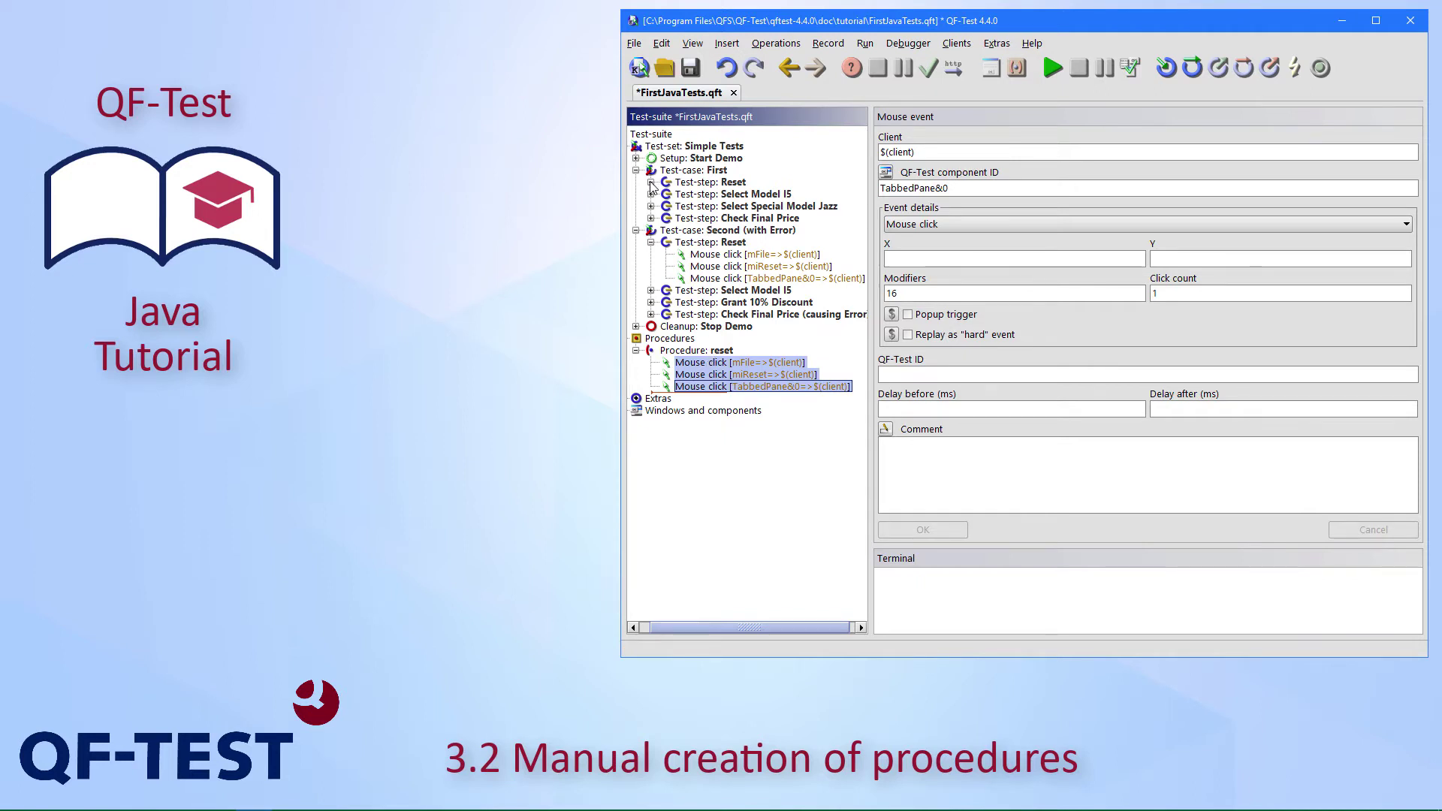
# Step: Insert a Procedure call to 'reset' into First's Reset step, chosen with the procedure chooser
pyautogui.click(727, 183)
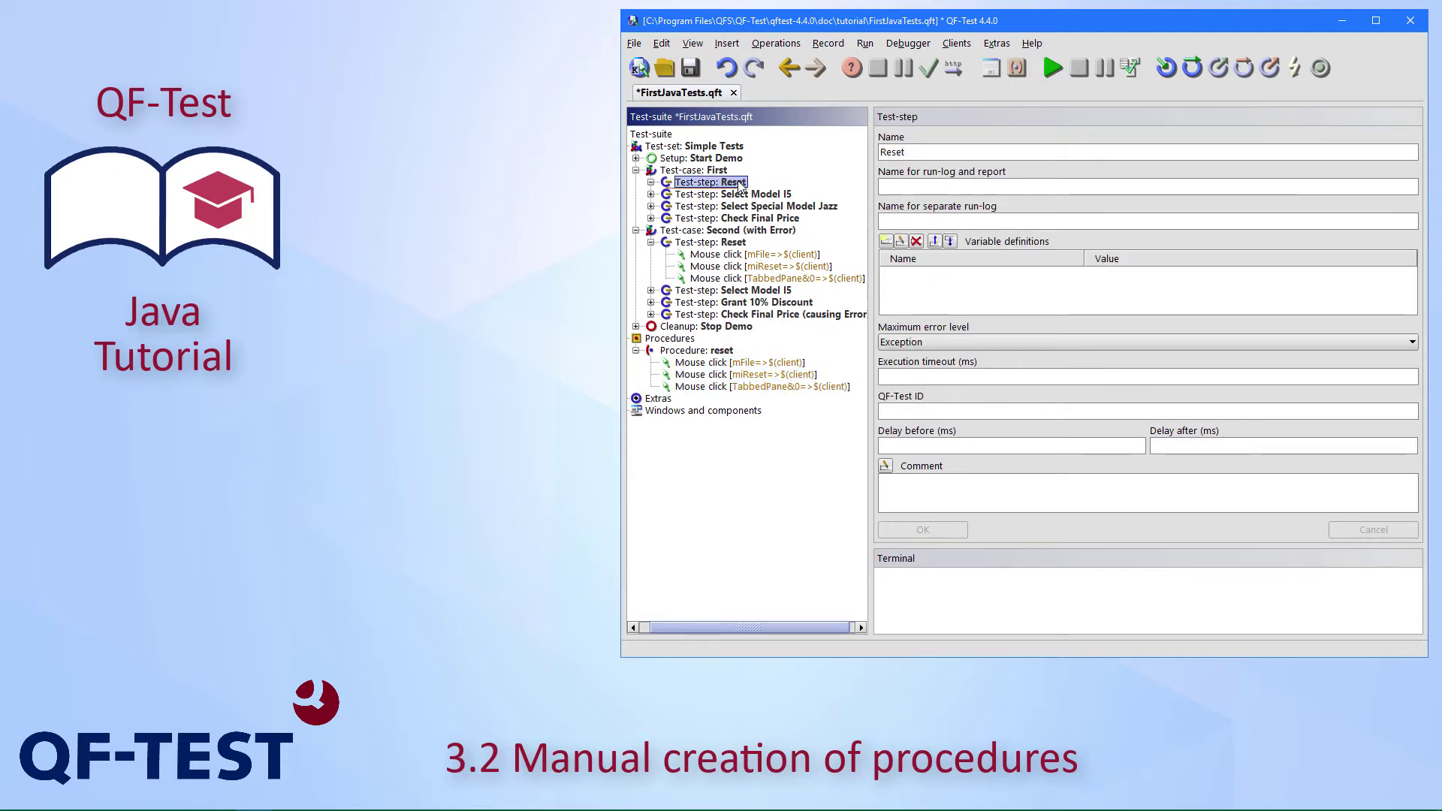
pyautogui.click(728, 43)
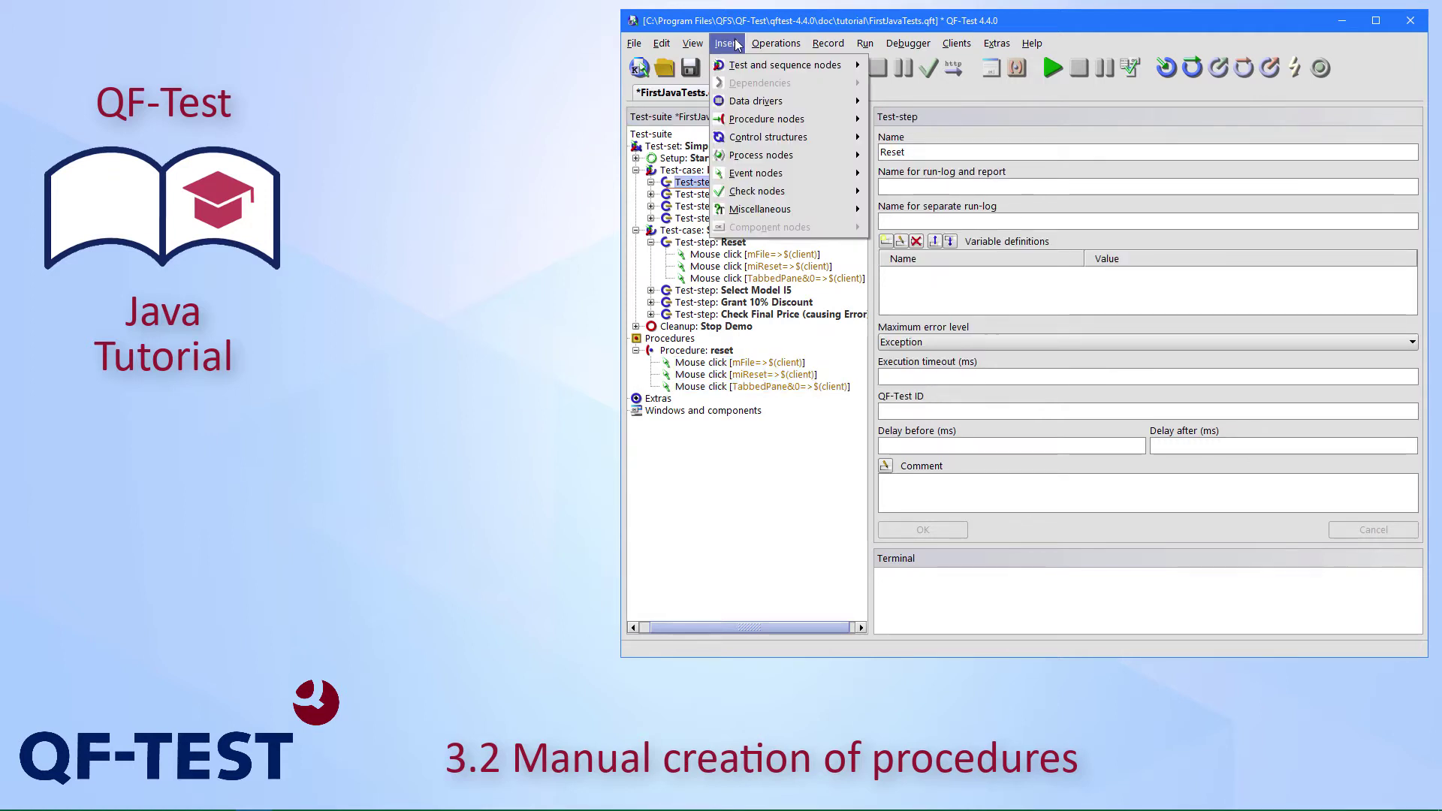
pyautogui.moveTo(767, 118)
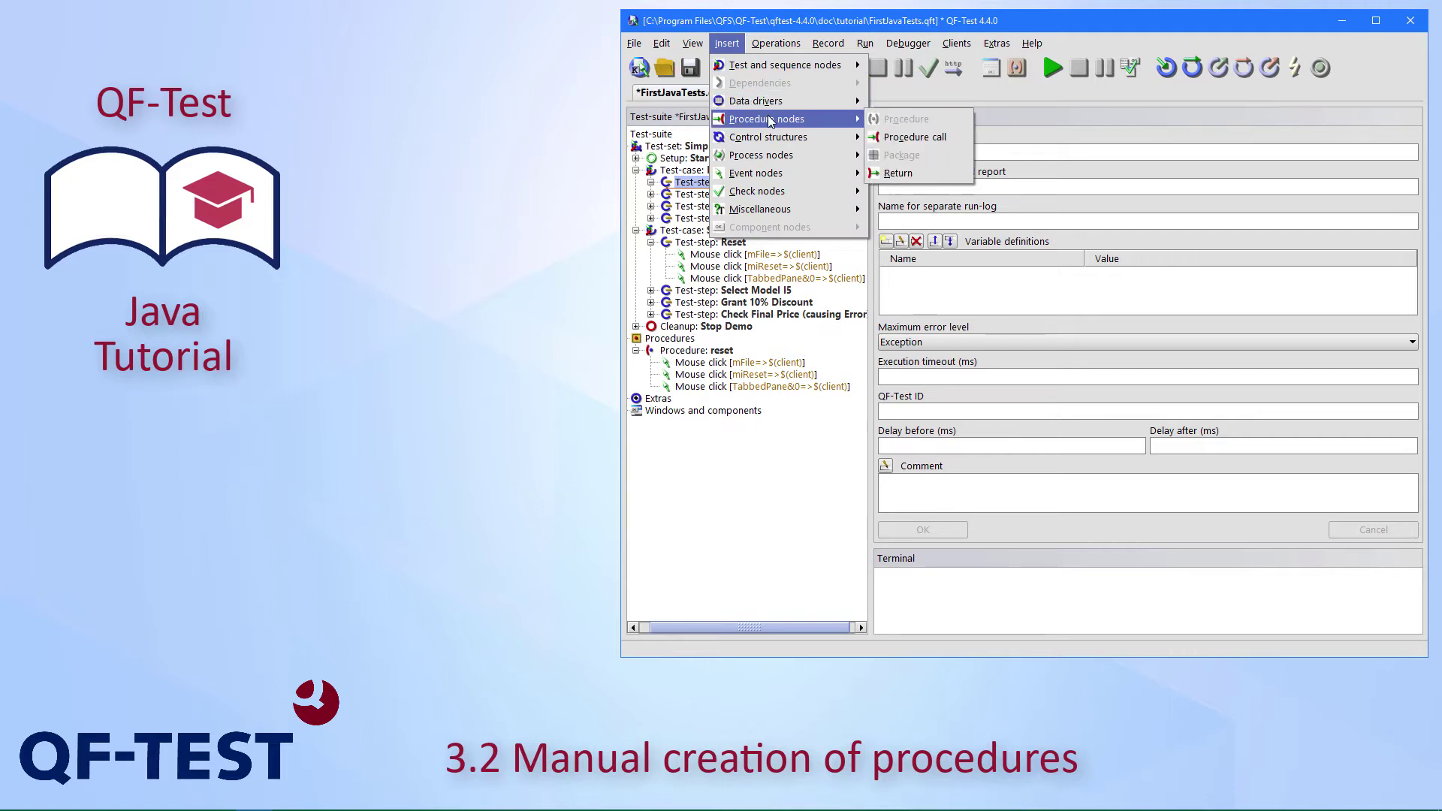
pyautogui.click(921, 135)
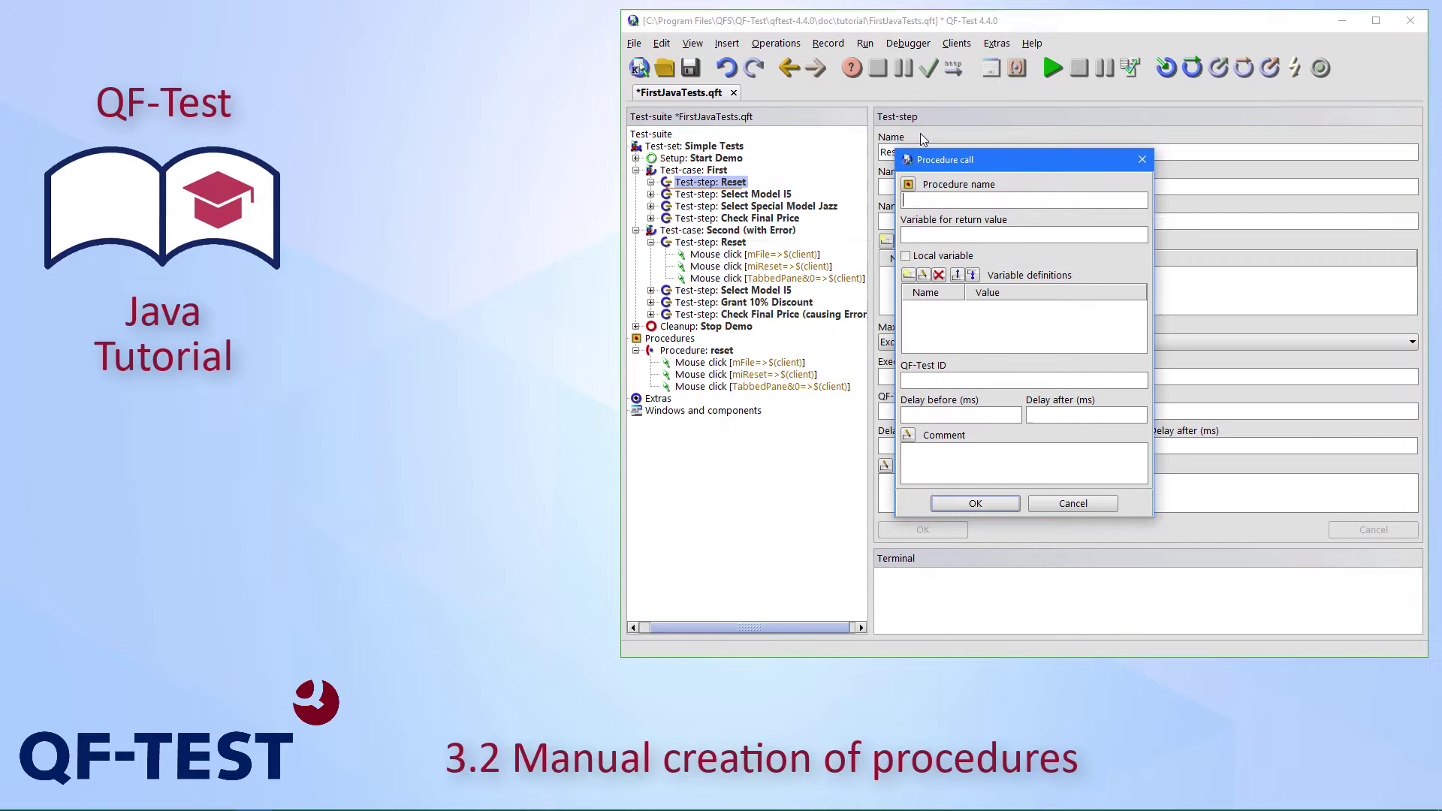
pyautogui.click(908, 184)
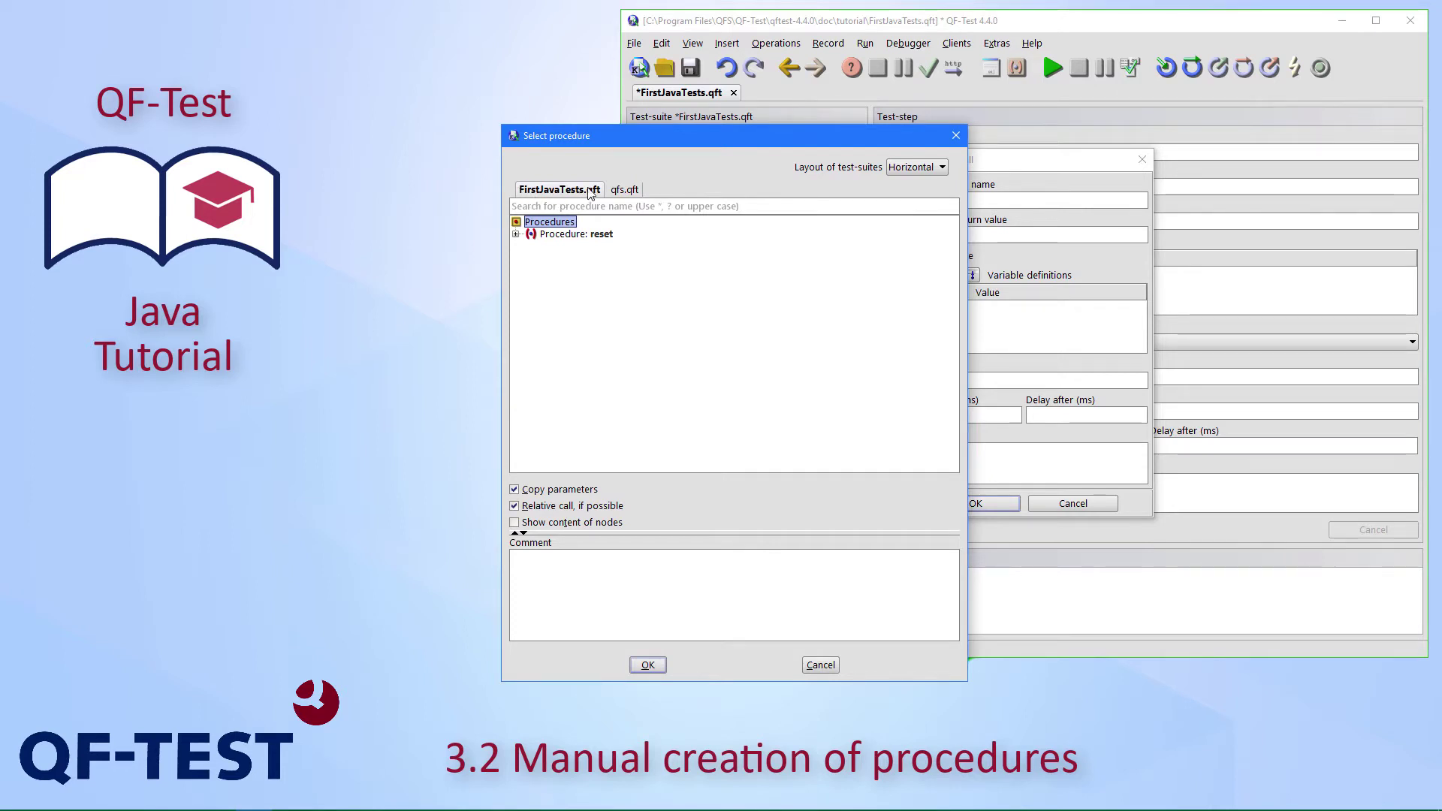
pyautogui.click(576, 235)
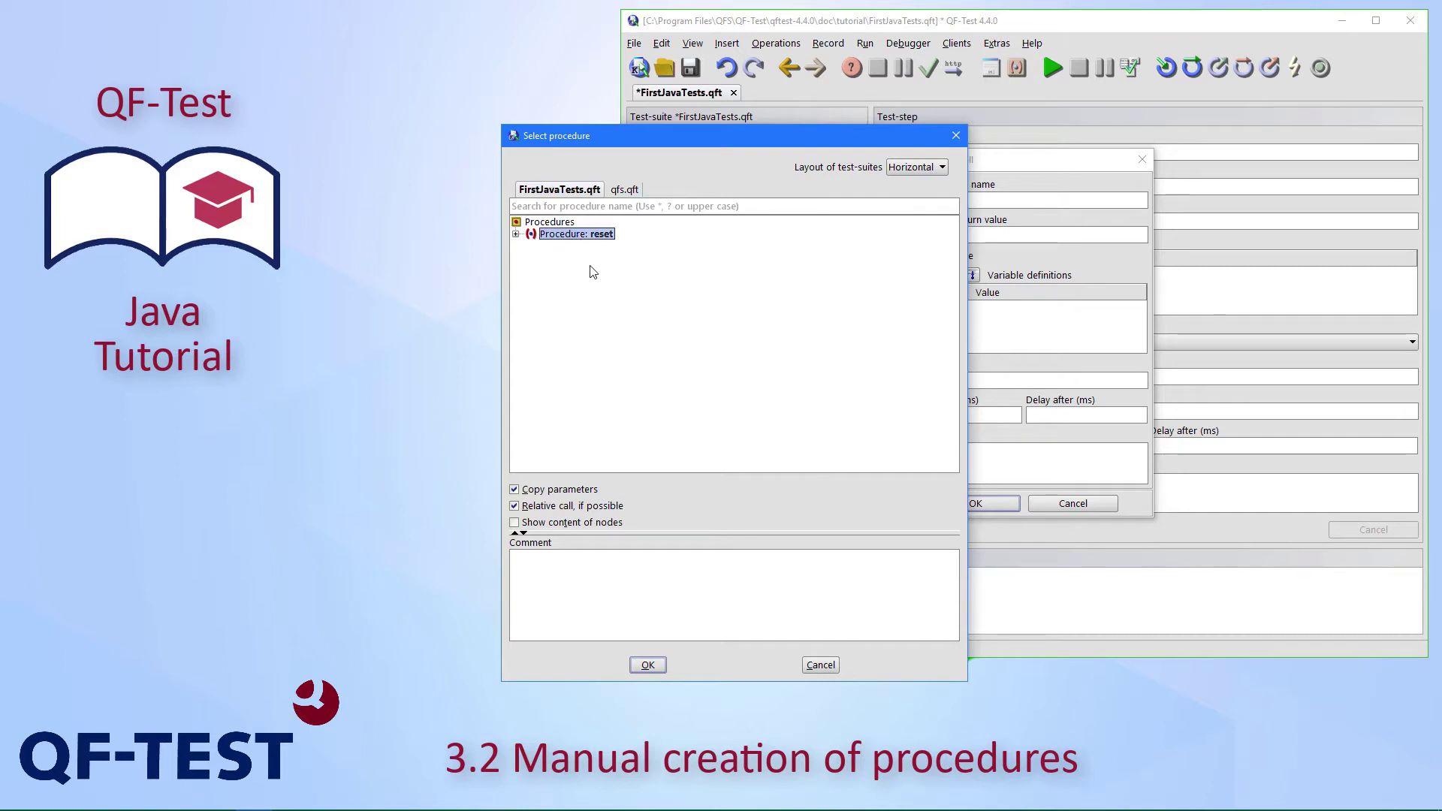
pyautogui.click(648, 665)
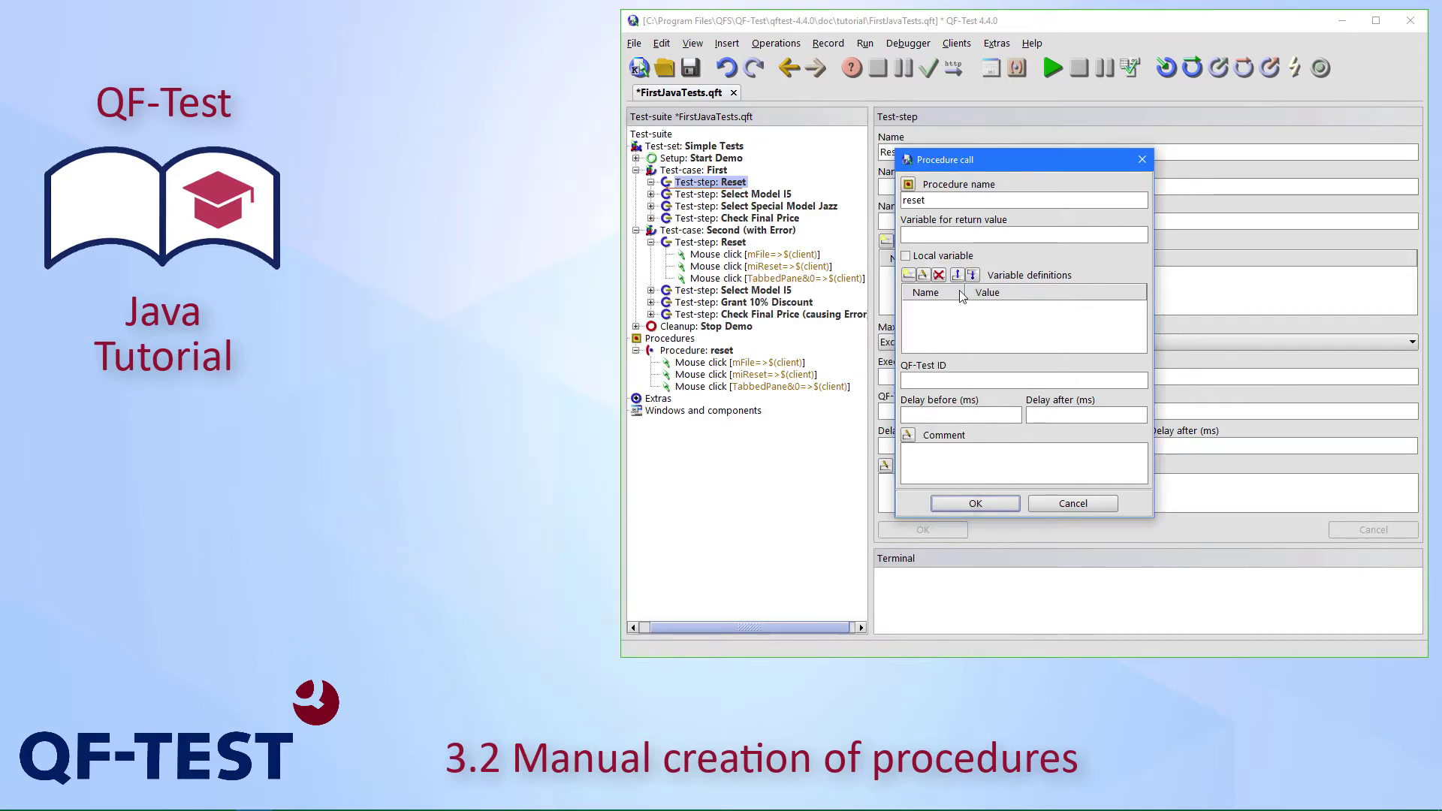
pyautogui.click(975, 504)
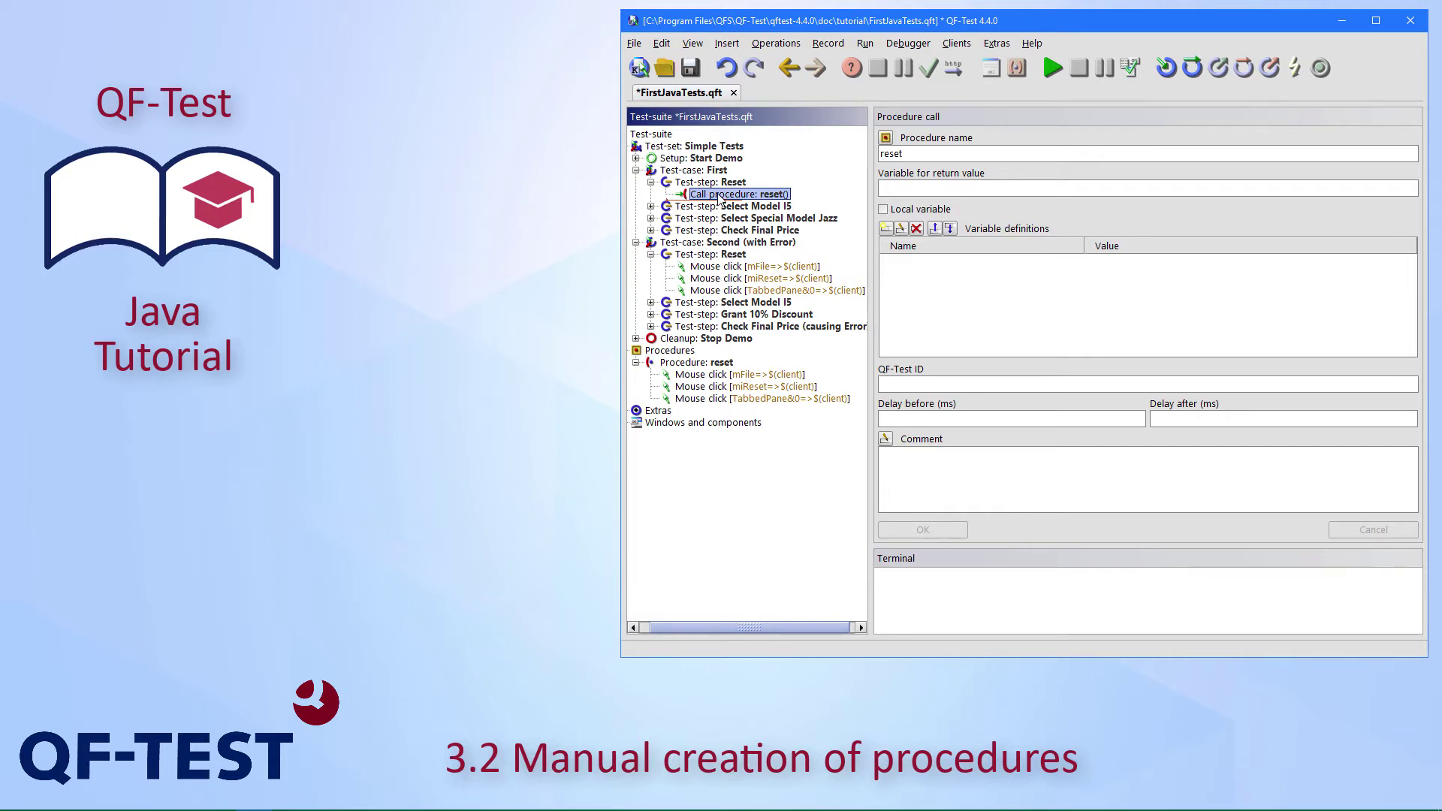
# Step: Copy the 'reset' procedure call and paste it into Second's Reset step
pyautogui.click(738, 266)
pyautogui.doubleClick(722, 256)
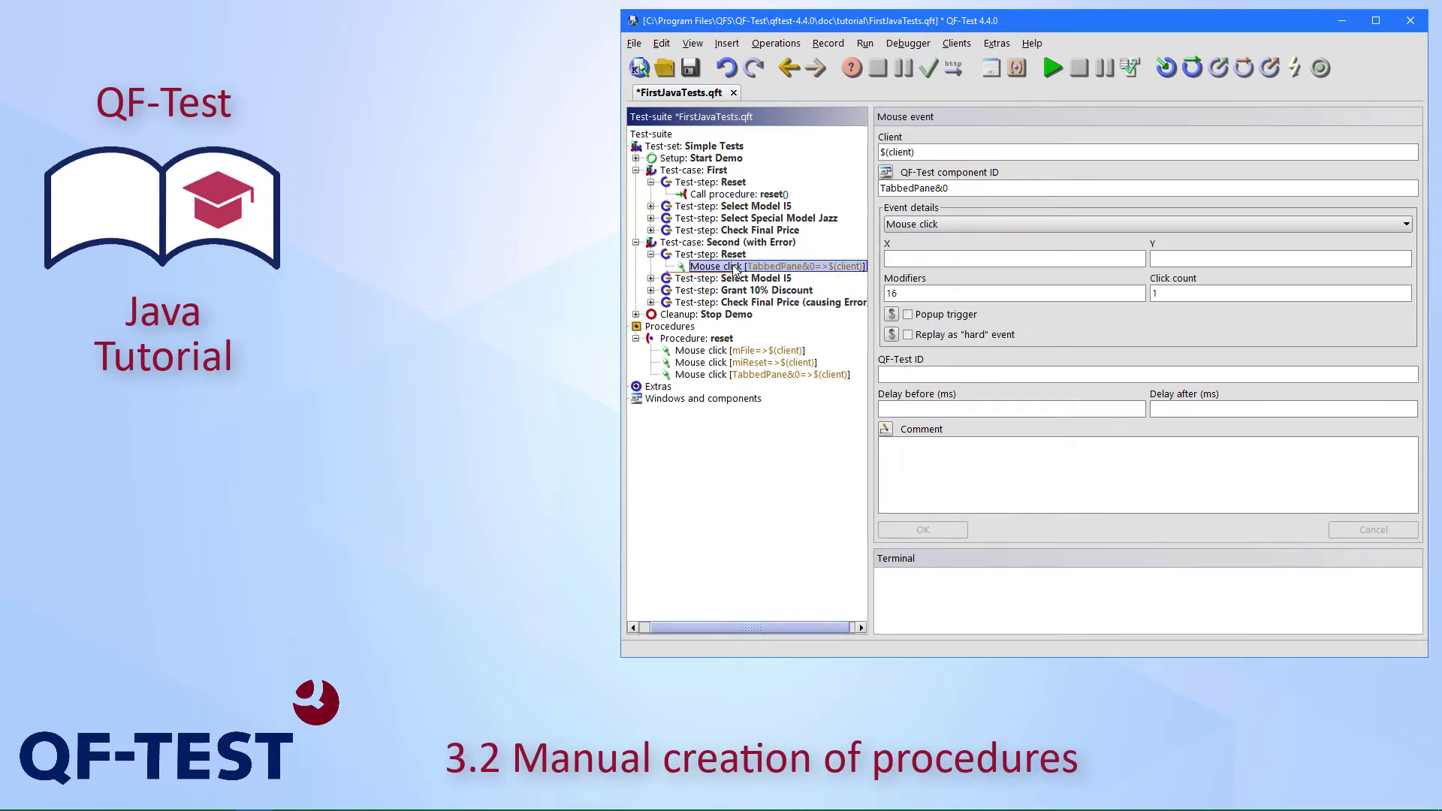
pyautogui.click(739, 194)
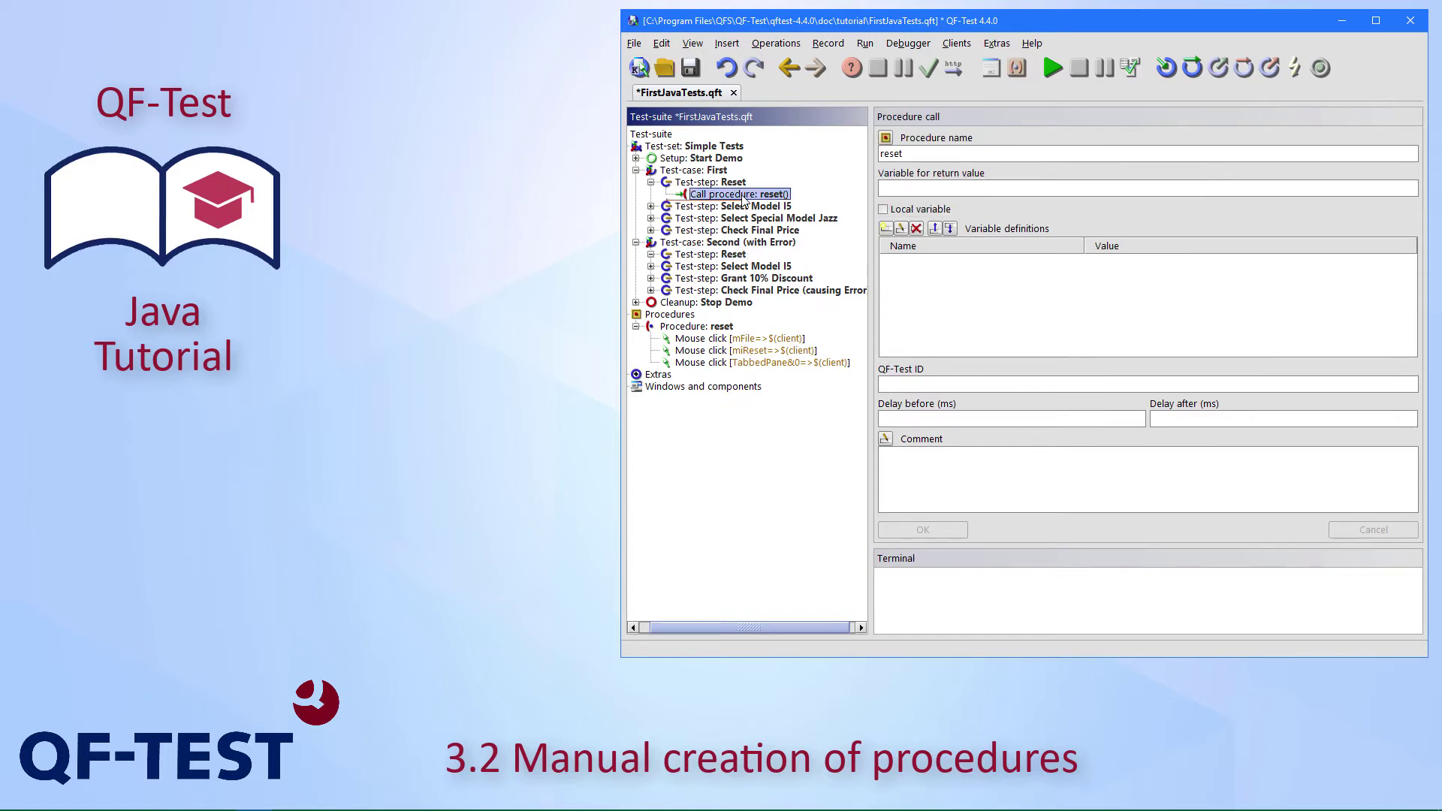
pyautogui.hotkey('ctrl', 'c')
pyautogui.click(730, 254)
pyautogui.hotkey('ctrl', 'v')
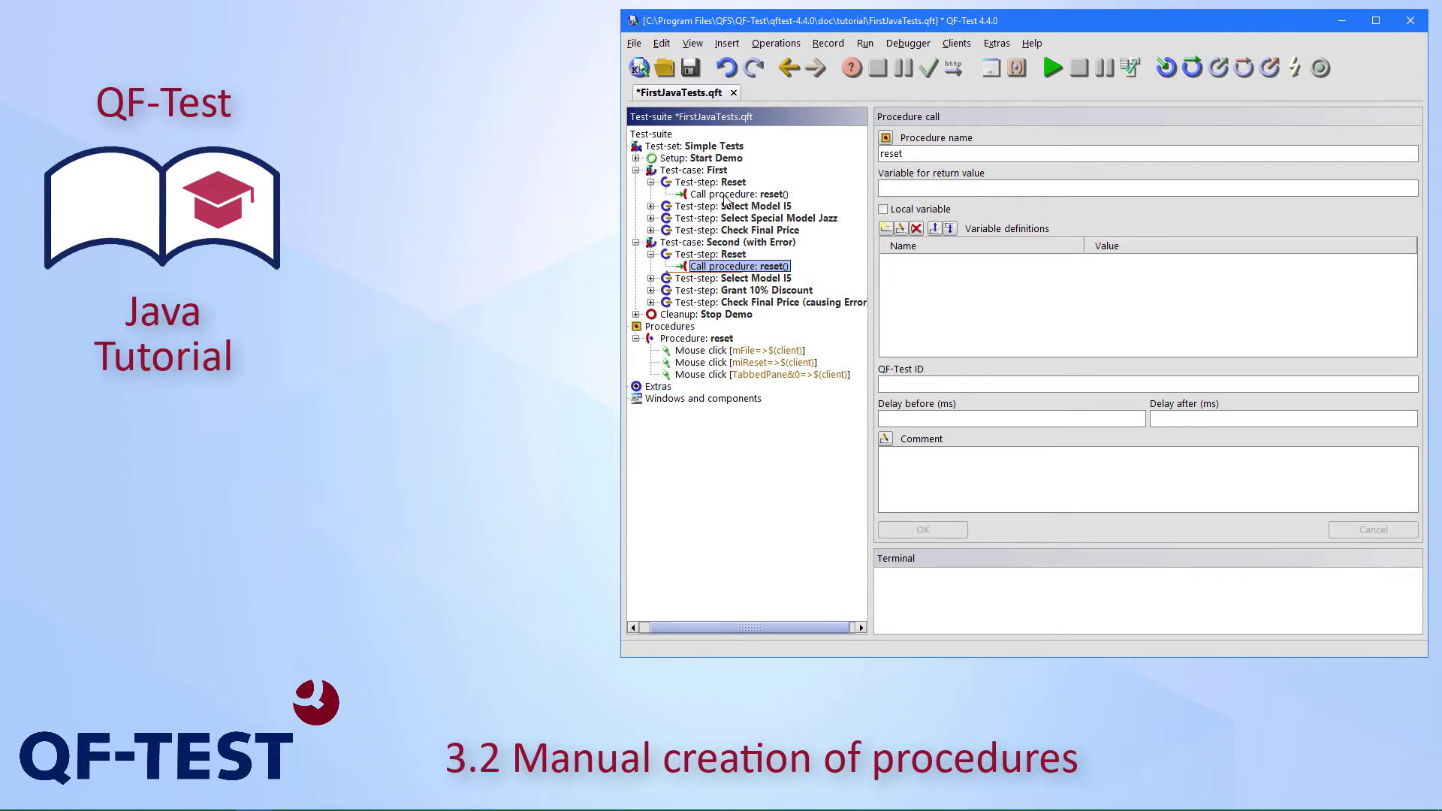
# Step: Run the Start Demo setup to launch the CarConfigurator and move its window aside
pyautogui.click(682, 158)
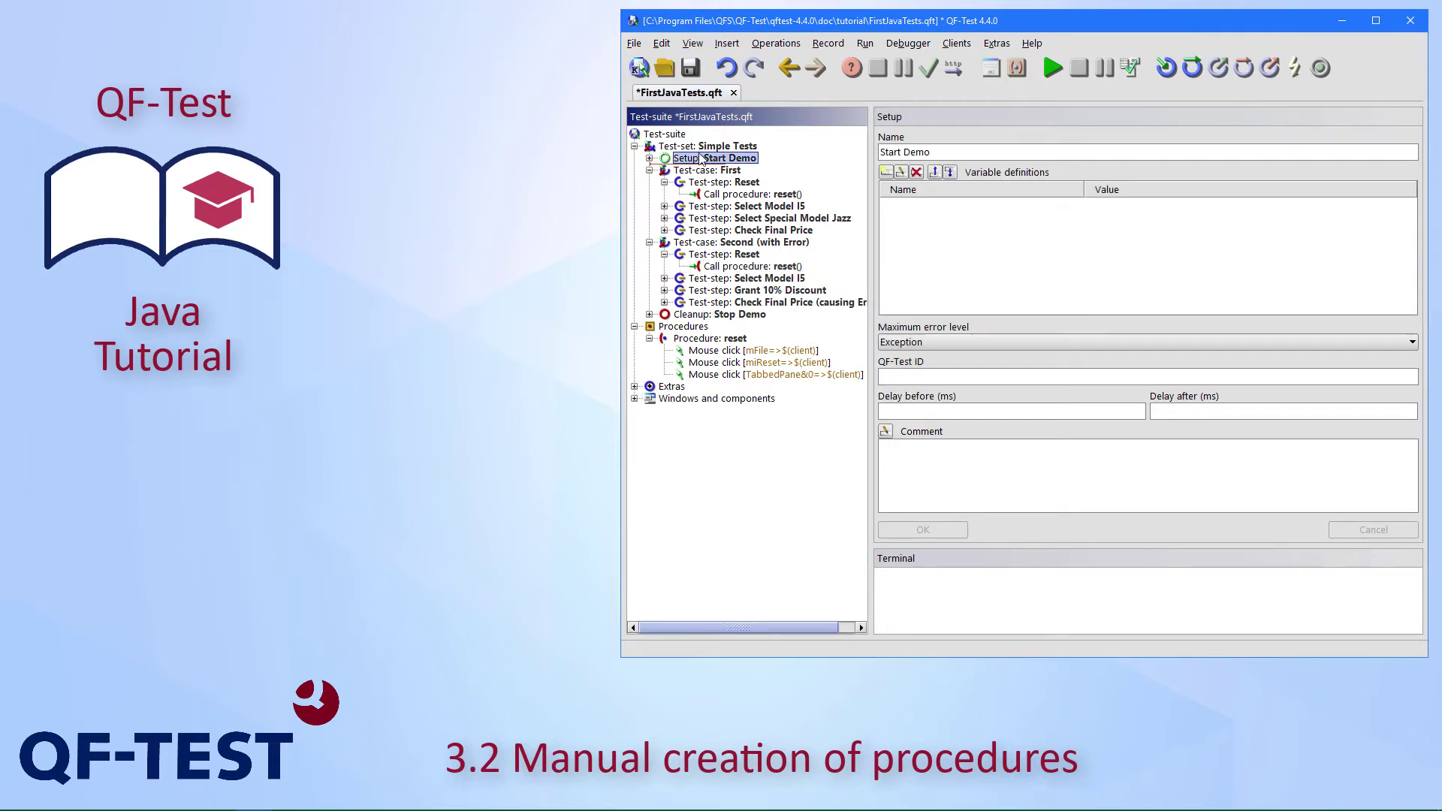
pyautogui.click(1050, 68)
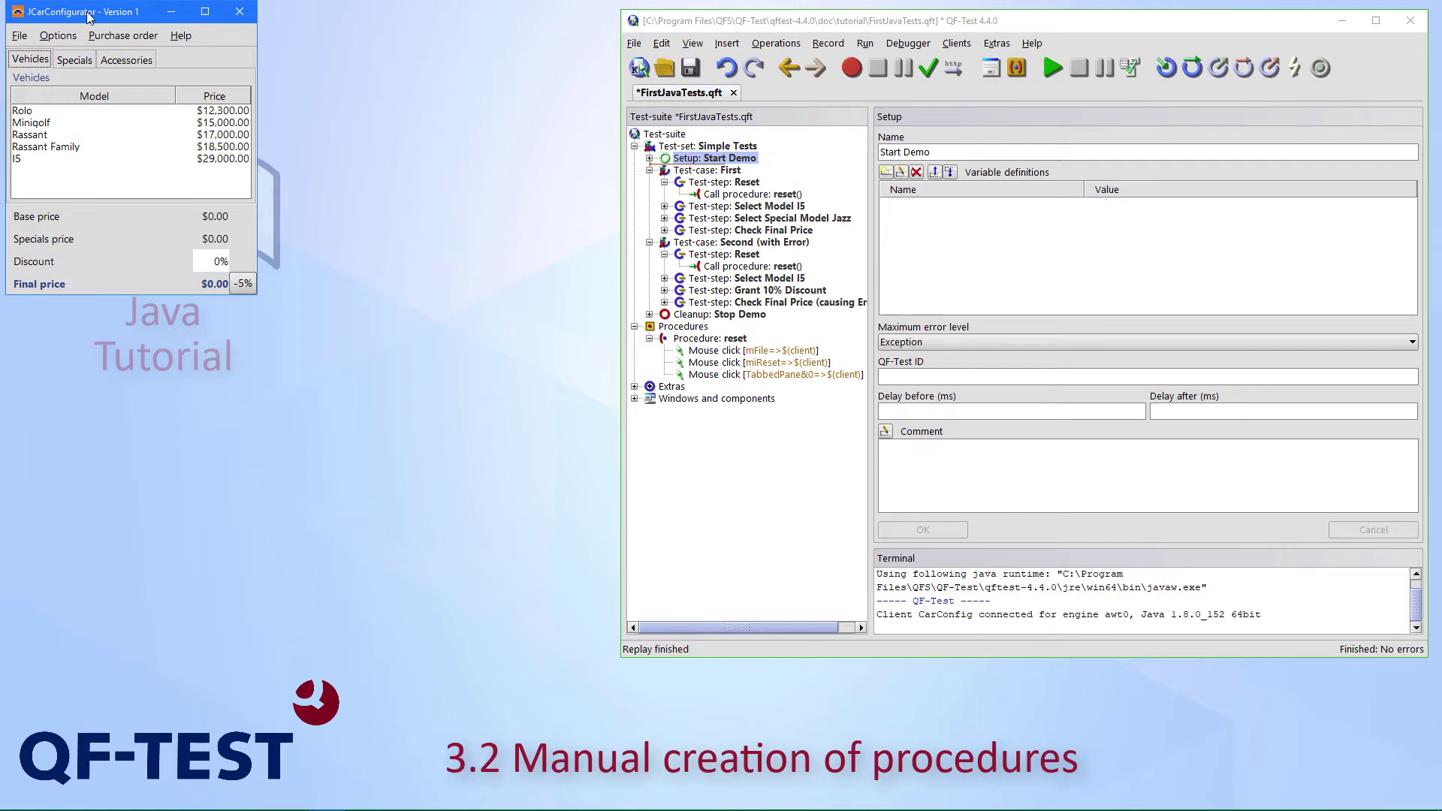
pyautogui.moveTo(59, 9); pyautogui.dragTo(378, 21)
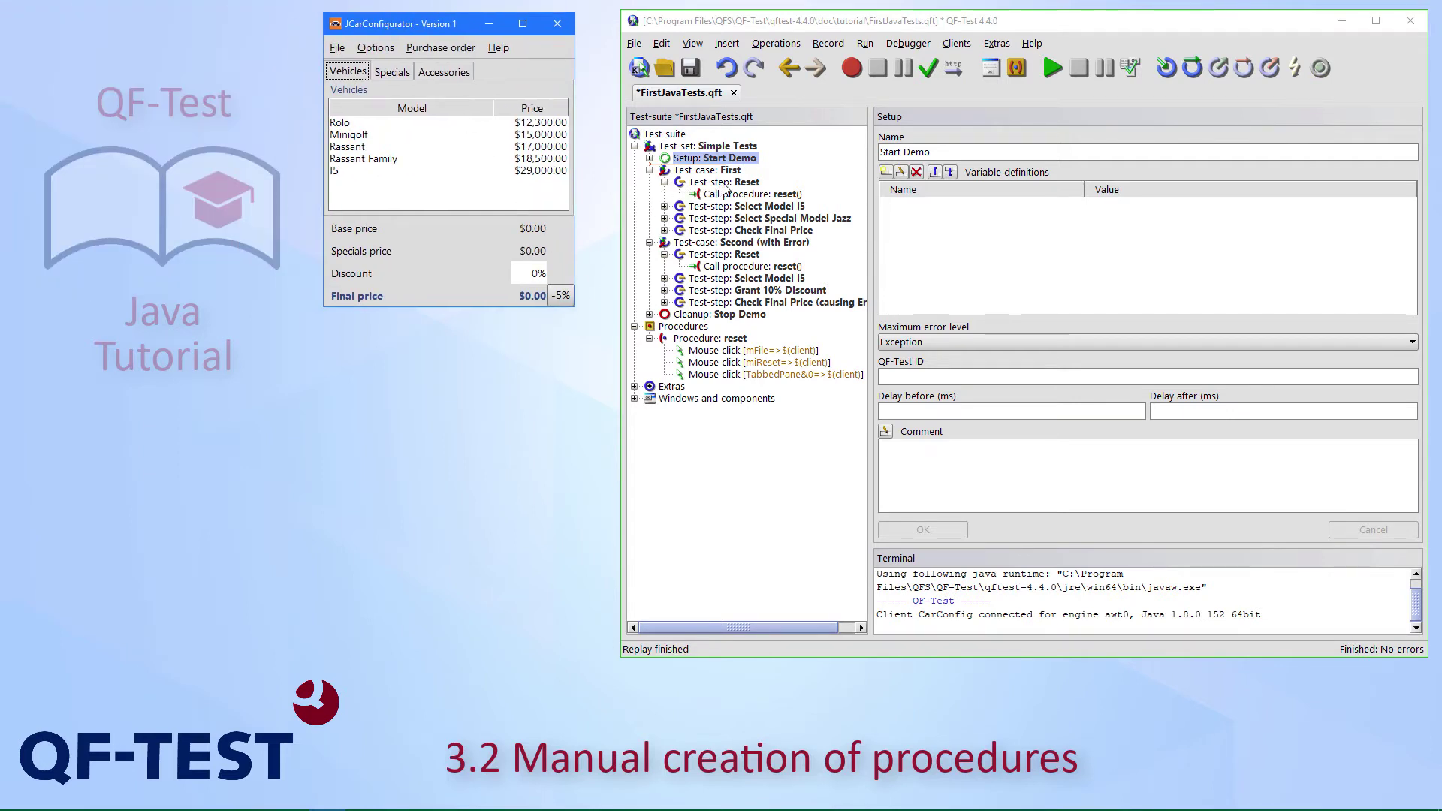
# Step: Run the First test case's Reset step twice
pyautogui.click(726, 183)
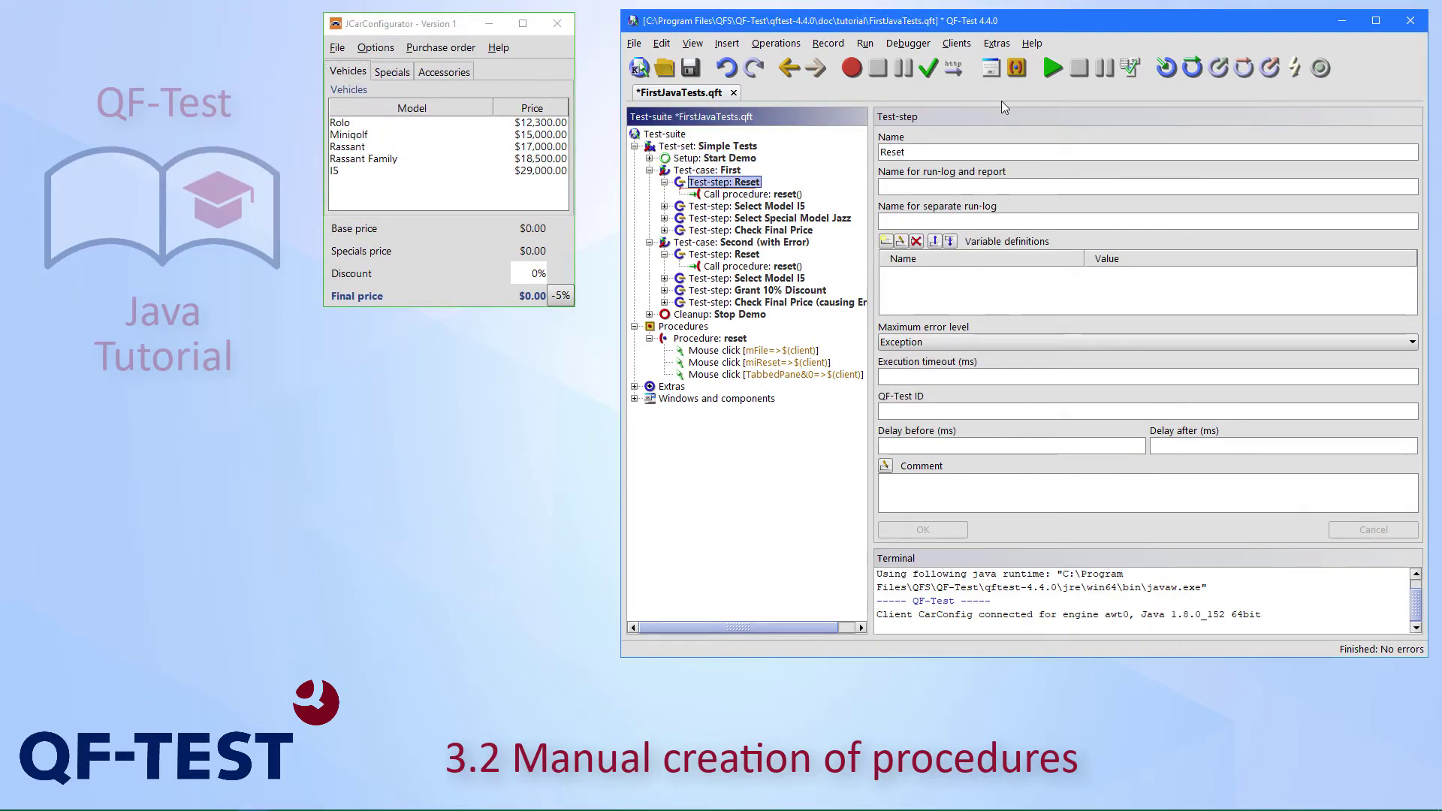
pyautogui.click(1053, 68)
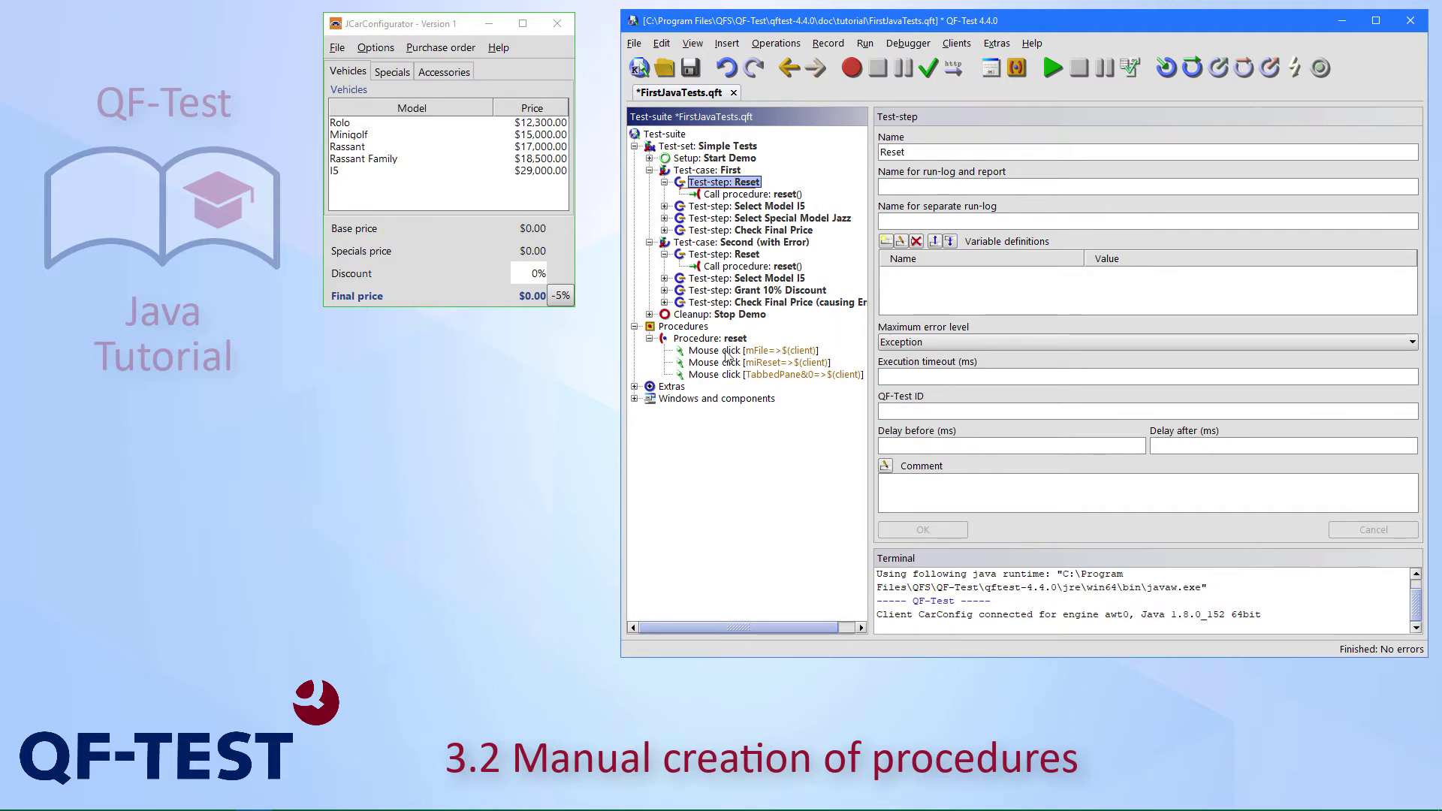
pyautogui.click(1052, 68)
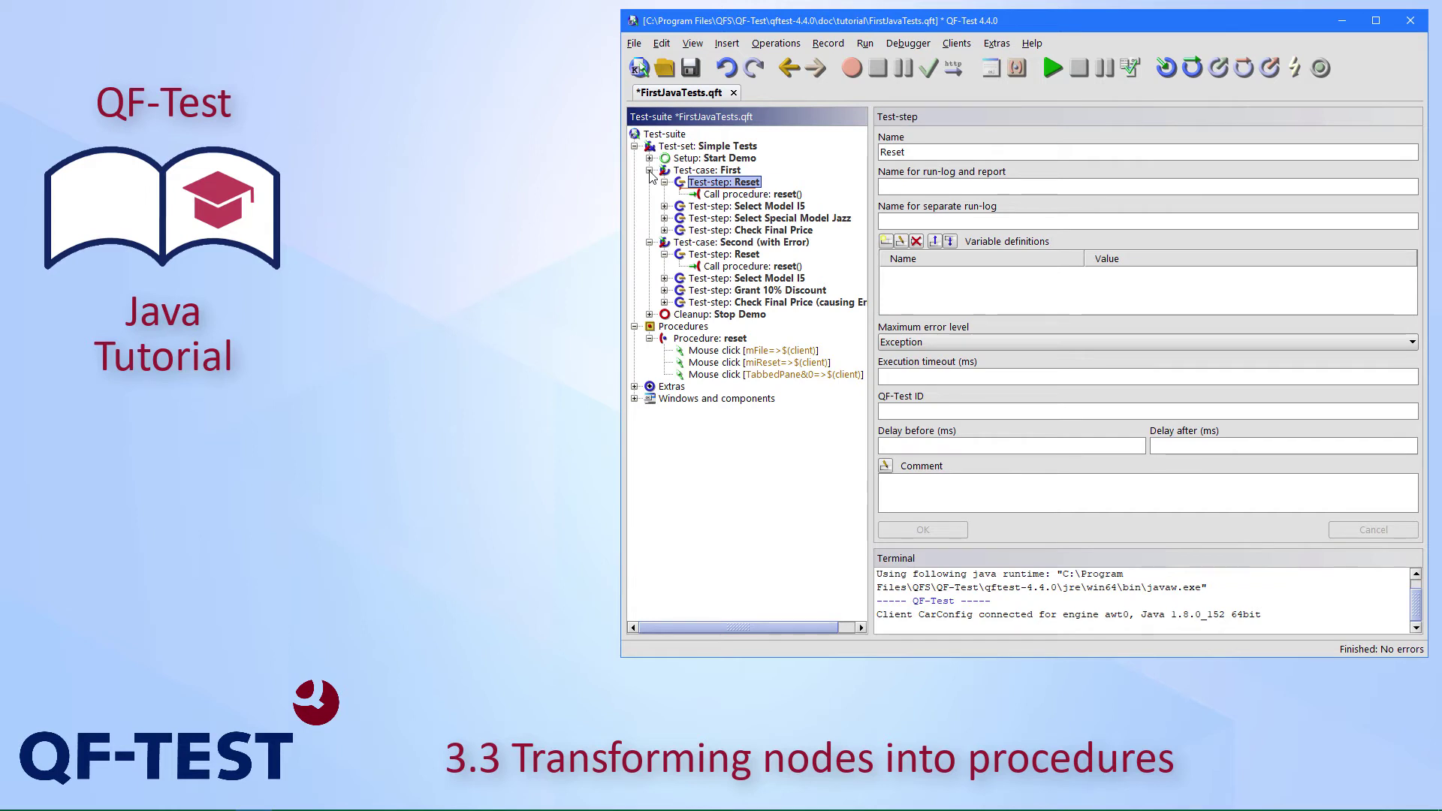
# Step: Reload FirstJavaTests from disk with 'Reload anyway', discarding unsaved changes
pyautogui.click(634, 43)
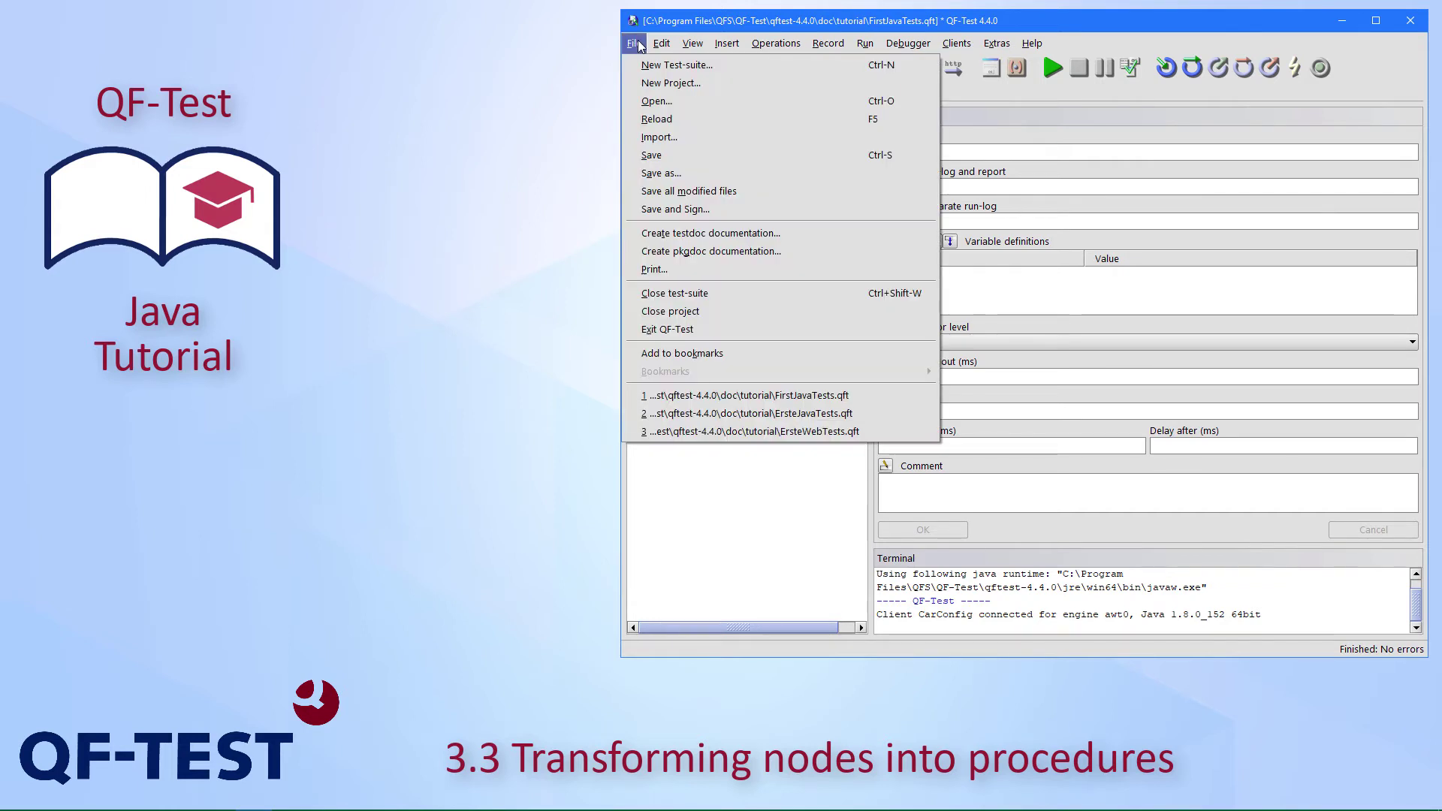
pyautogui.click(706, 116)
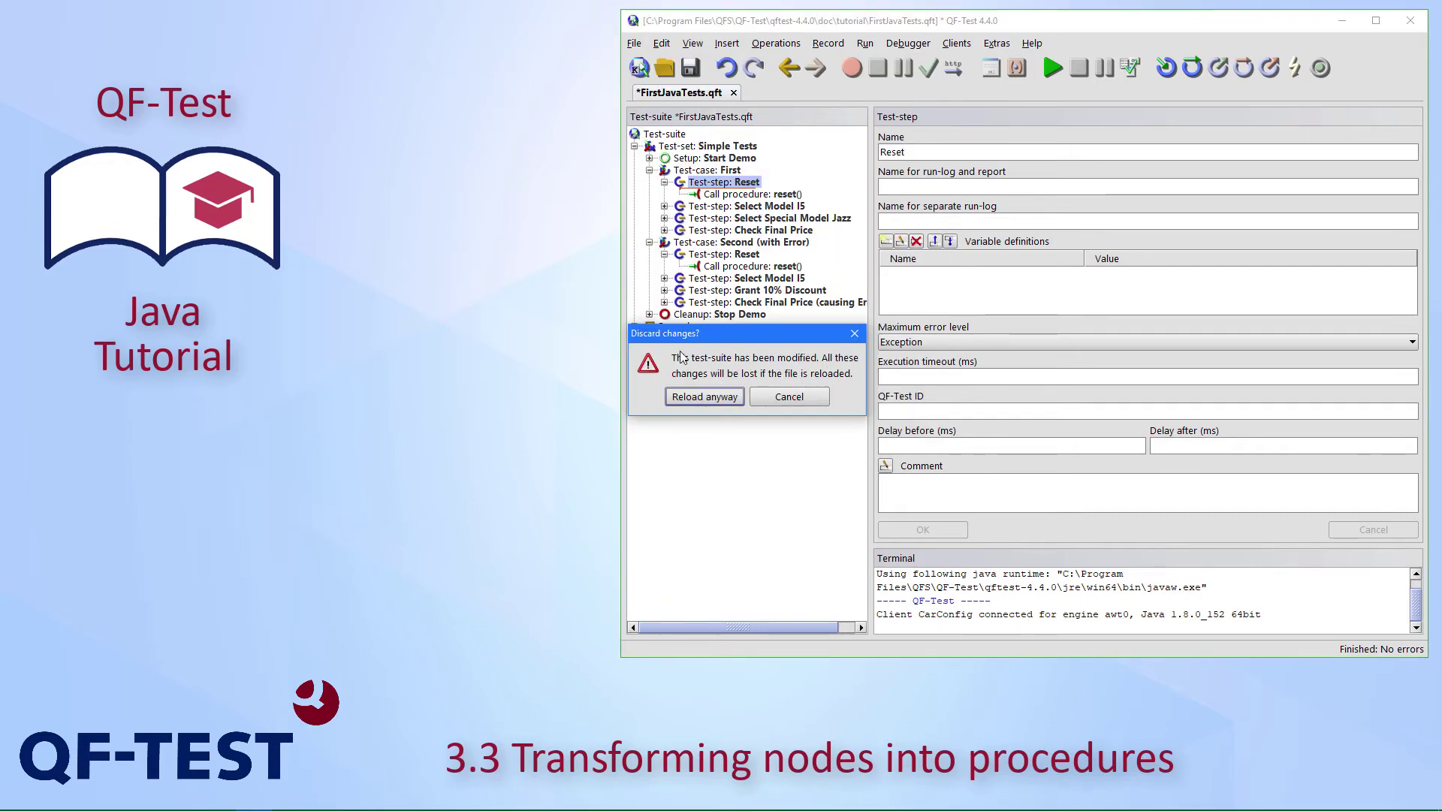
pyautogui.click(703, 396)
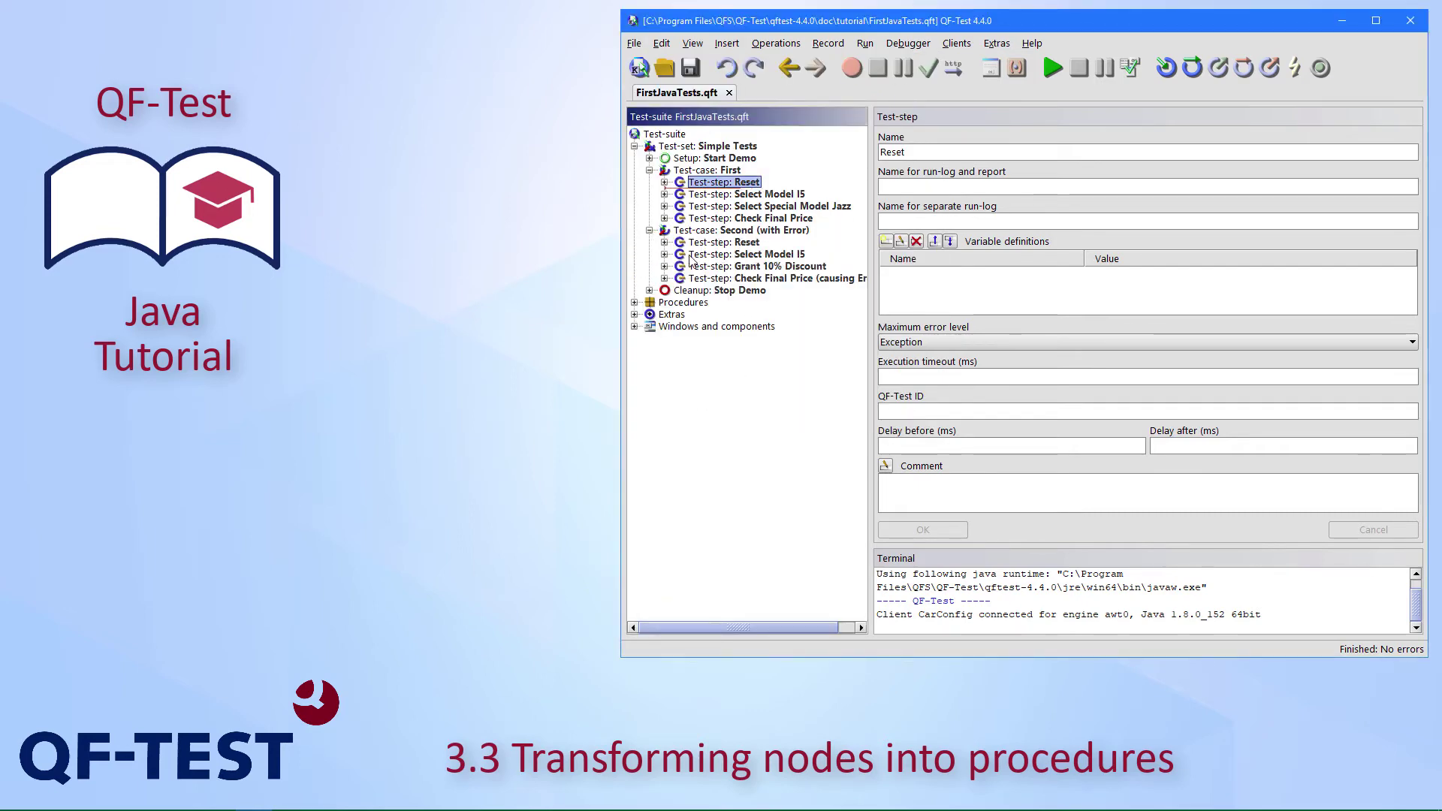
# Step: Expand the Reset test-steps under the Second and First test cases
pyautogui.click(666, 243)
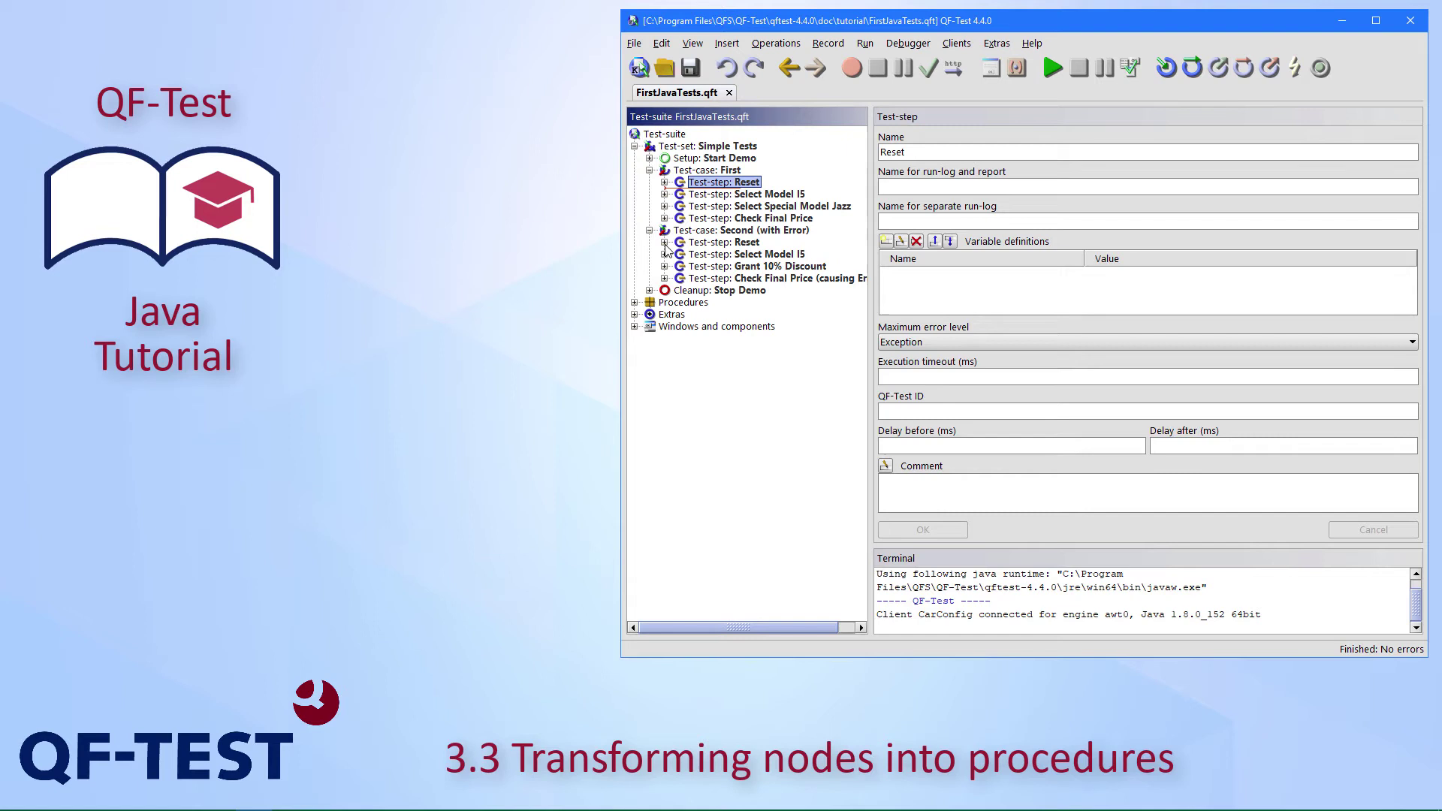
pyautogui.click(665, 242)
pyautogui.click(664, 183)
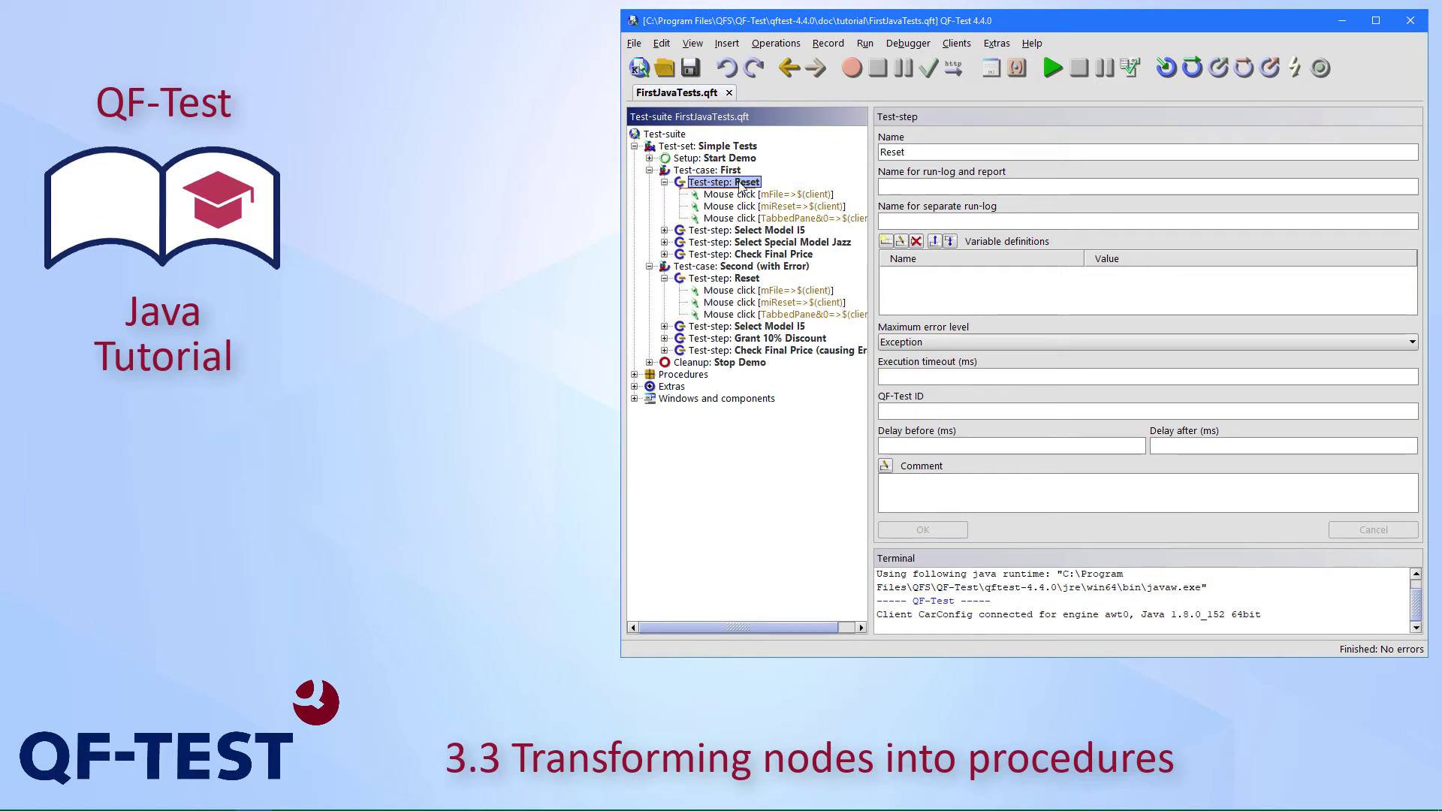
# Step: Transform First's Reset test-step into a procedure, then expand Procedures and Procedure: Reset
pyautogui.rightClick(739, 182)
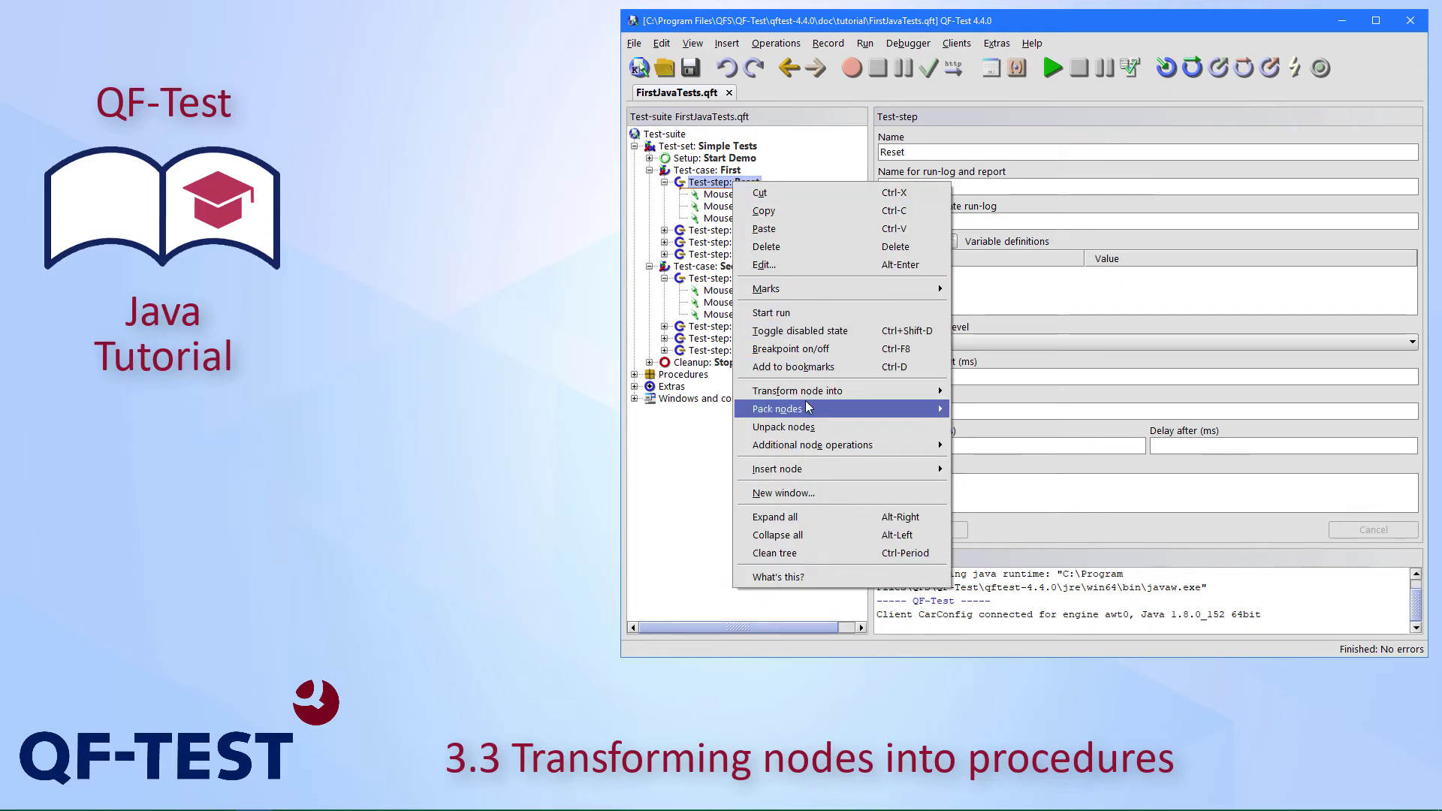
pyautogui.moveTo(798, 391)
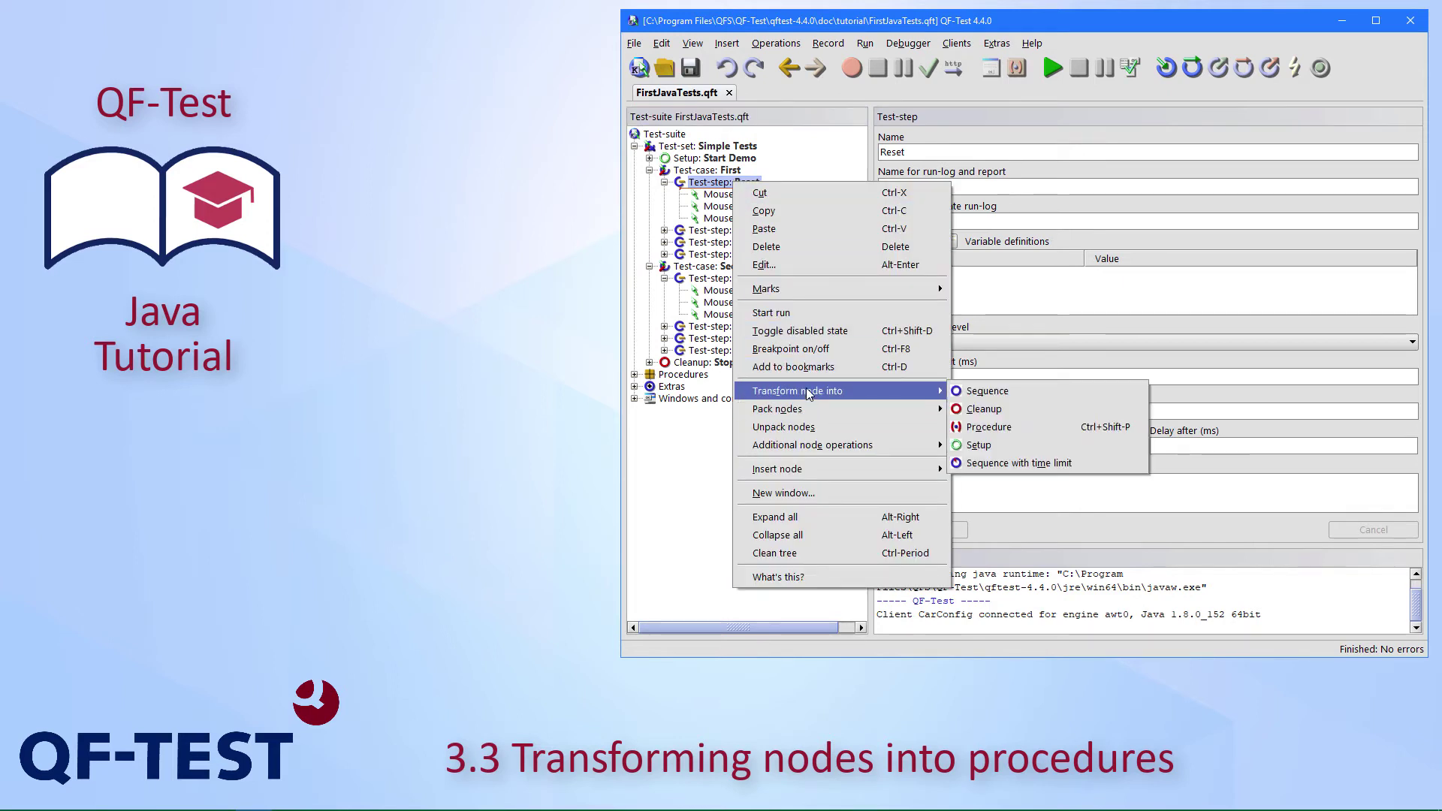
pyautogui.click(979, 429)
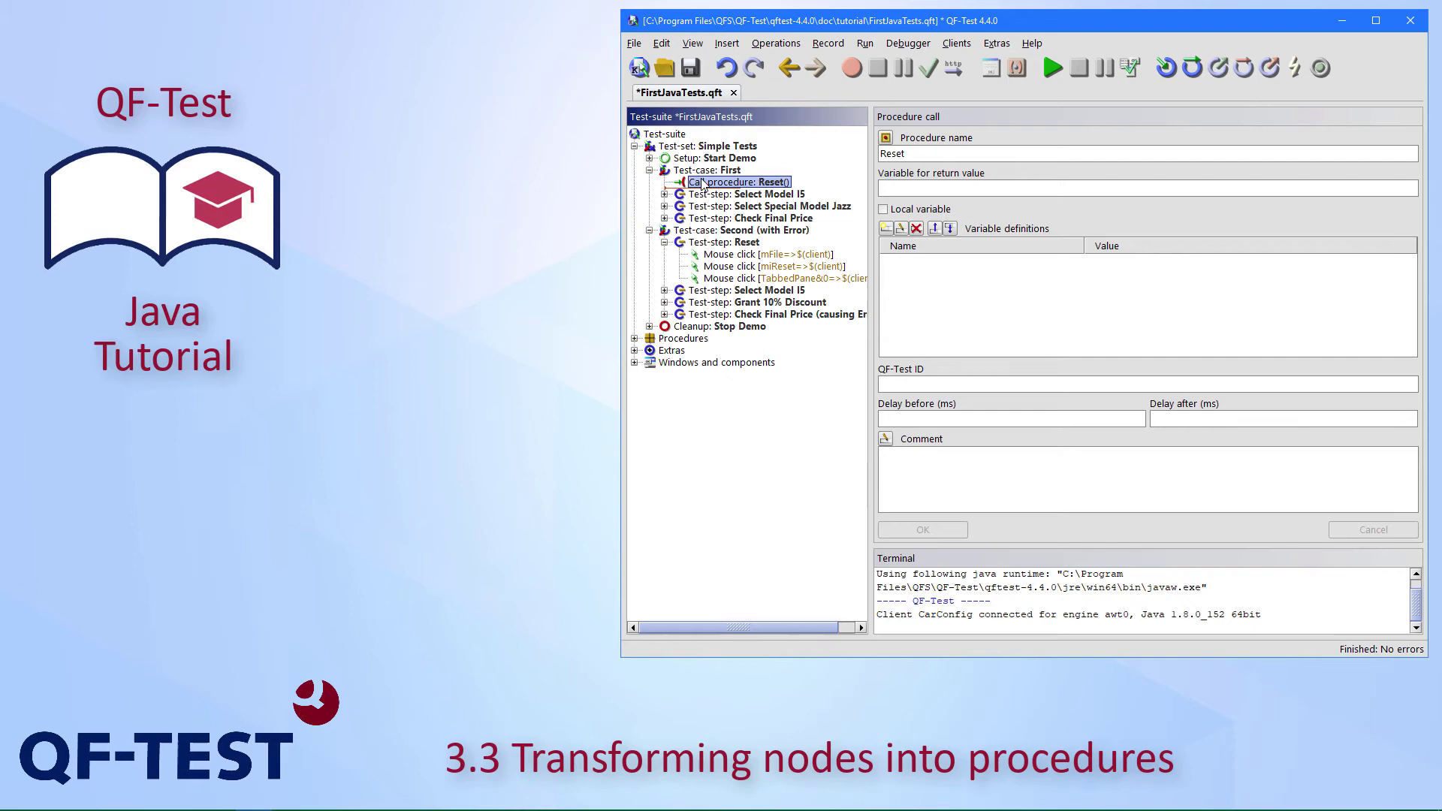
pyautogui.click(636, 338)
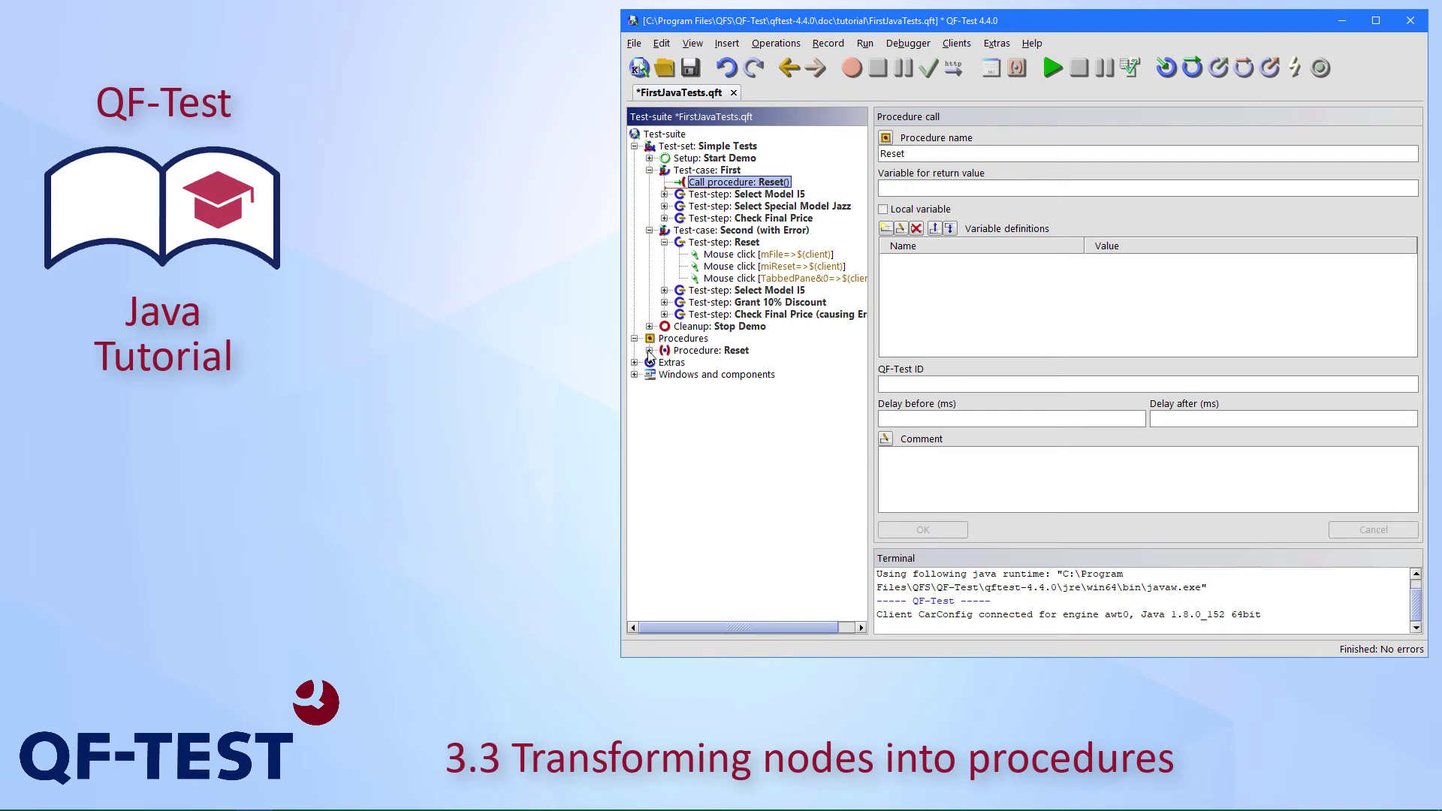
pyautogui.click(649, 350)
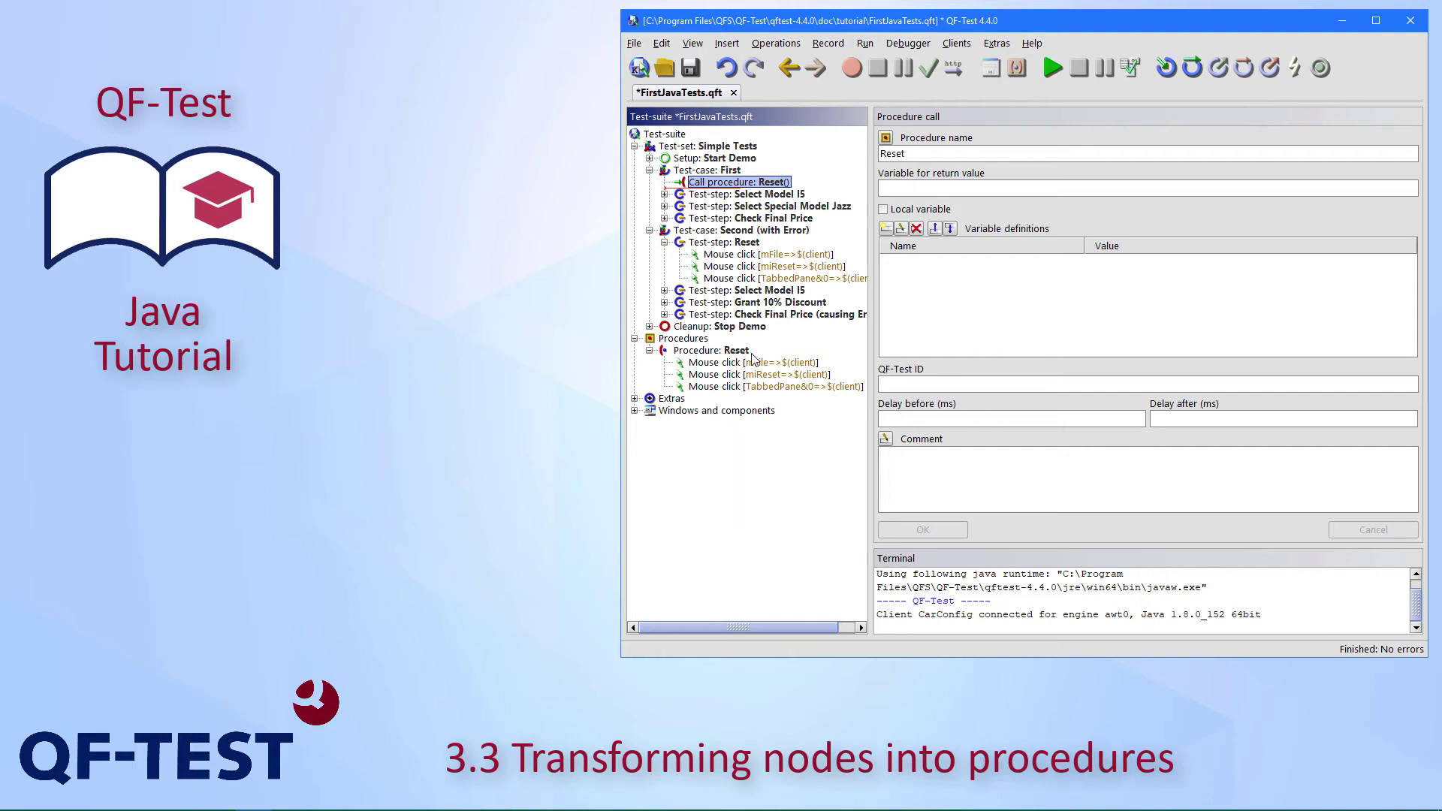
pyautogui.click(929, 154)
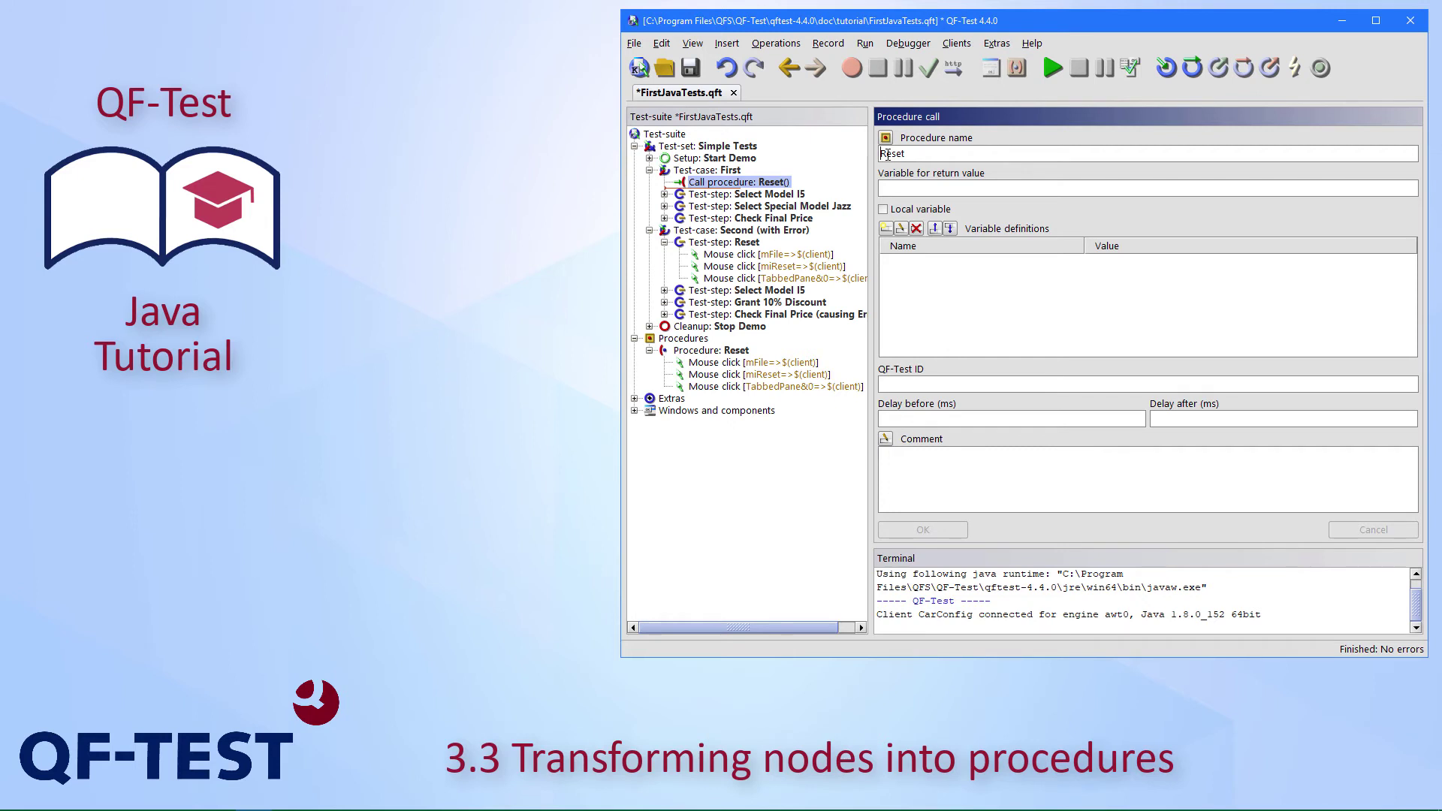
pyautogui.press('BackSpace')
pyautogui.write('r')
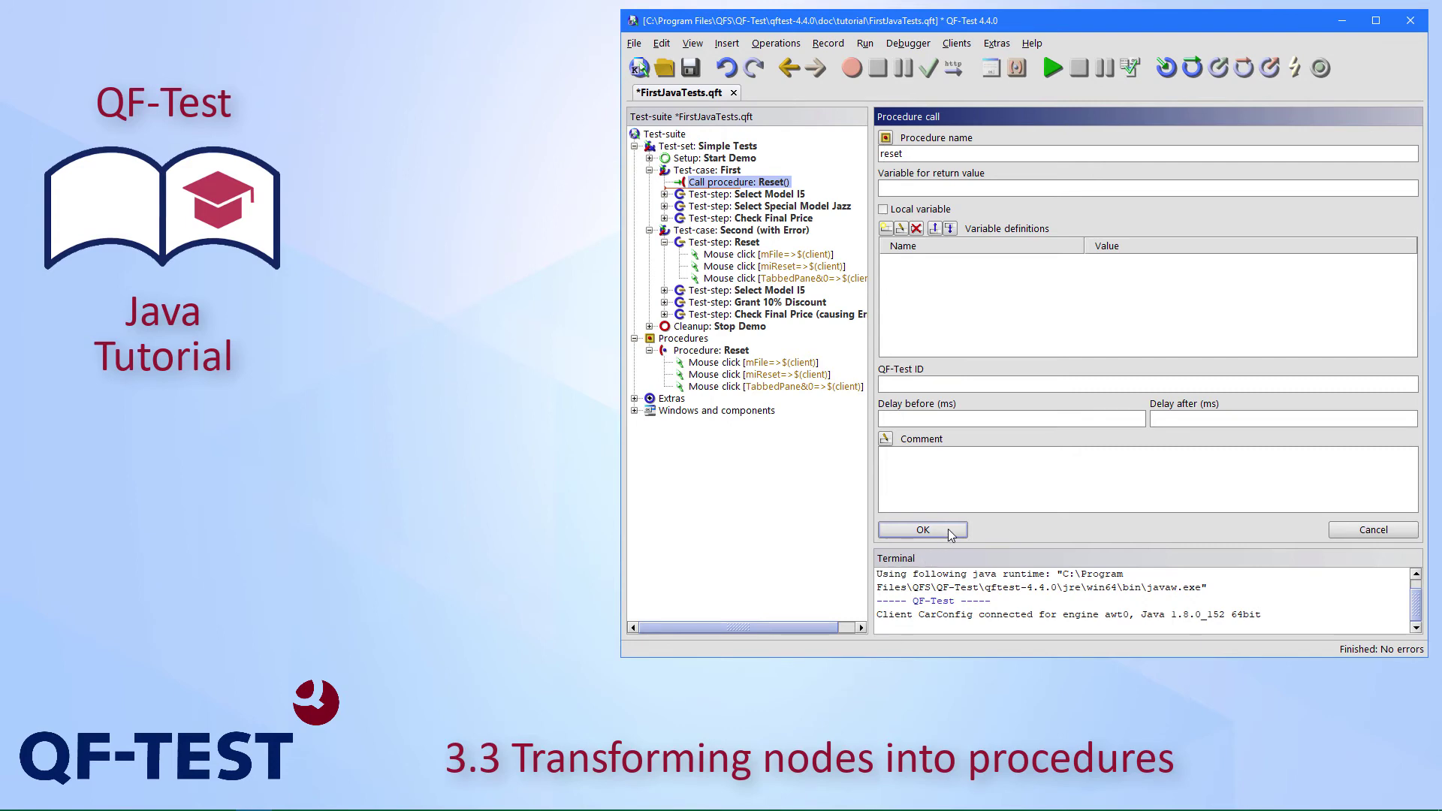
pyautogui.click(923, 530)
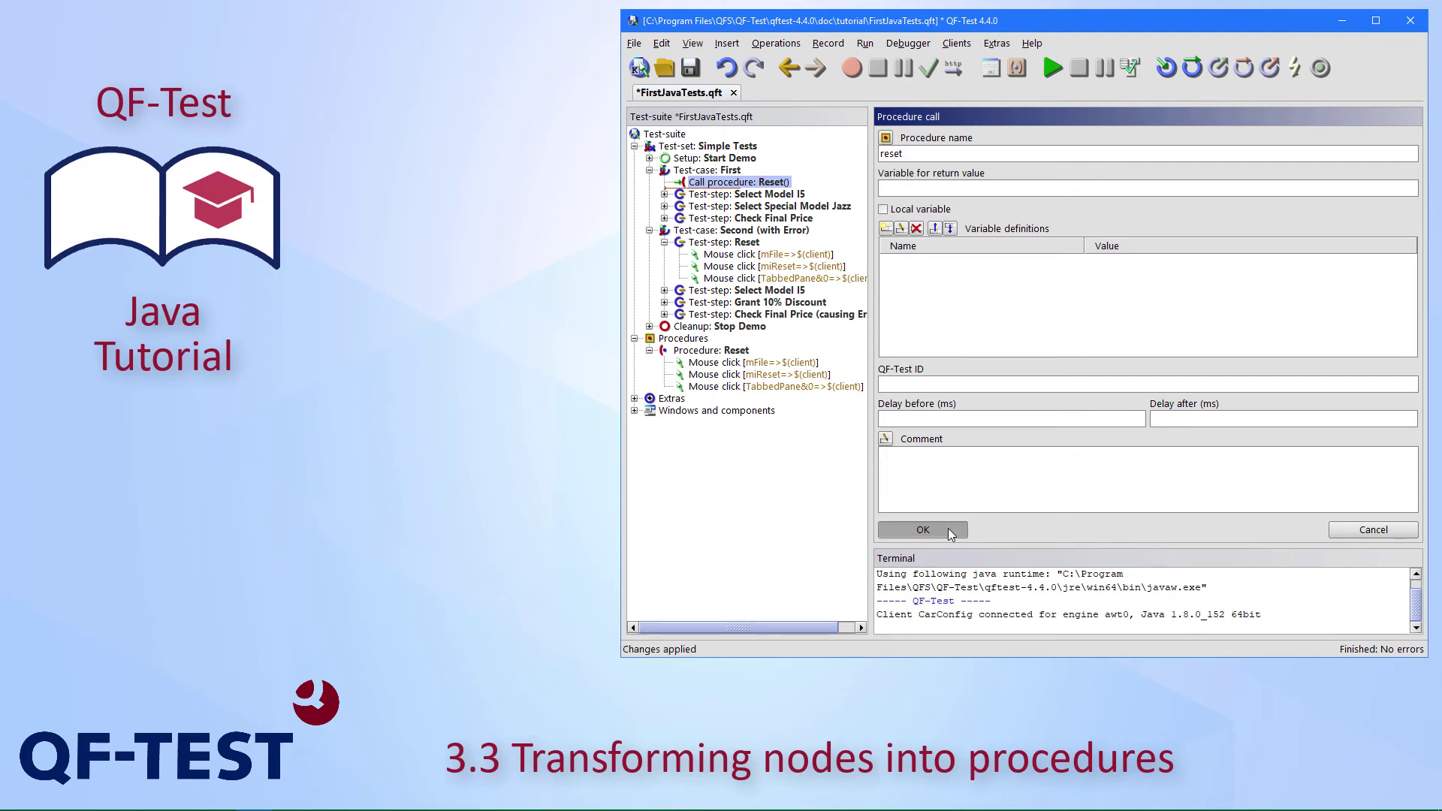
pyautogui.hotkey('ctrl', 'z')
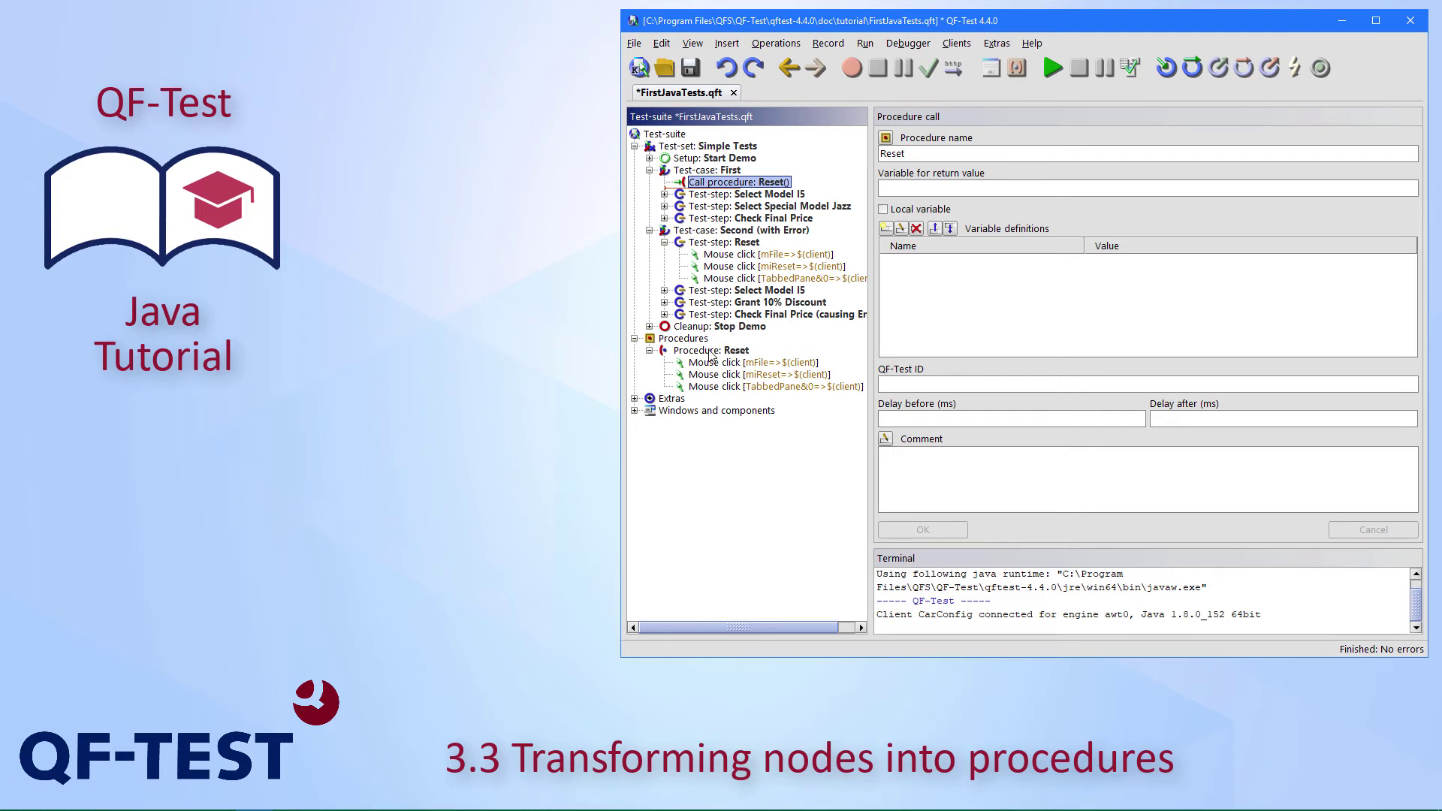
# Step: Delete the mouse click nodes from Second's Reset test-step
pyautogui.click(733, 256)
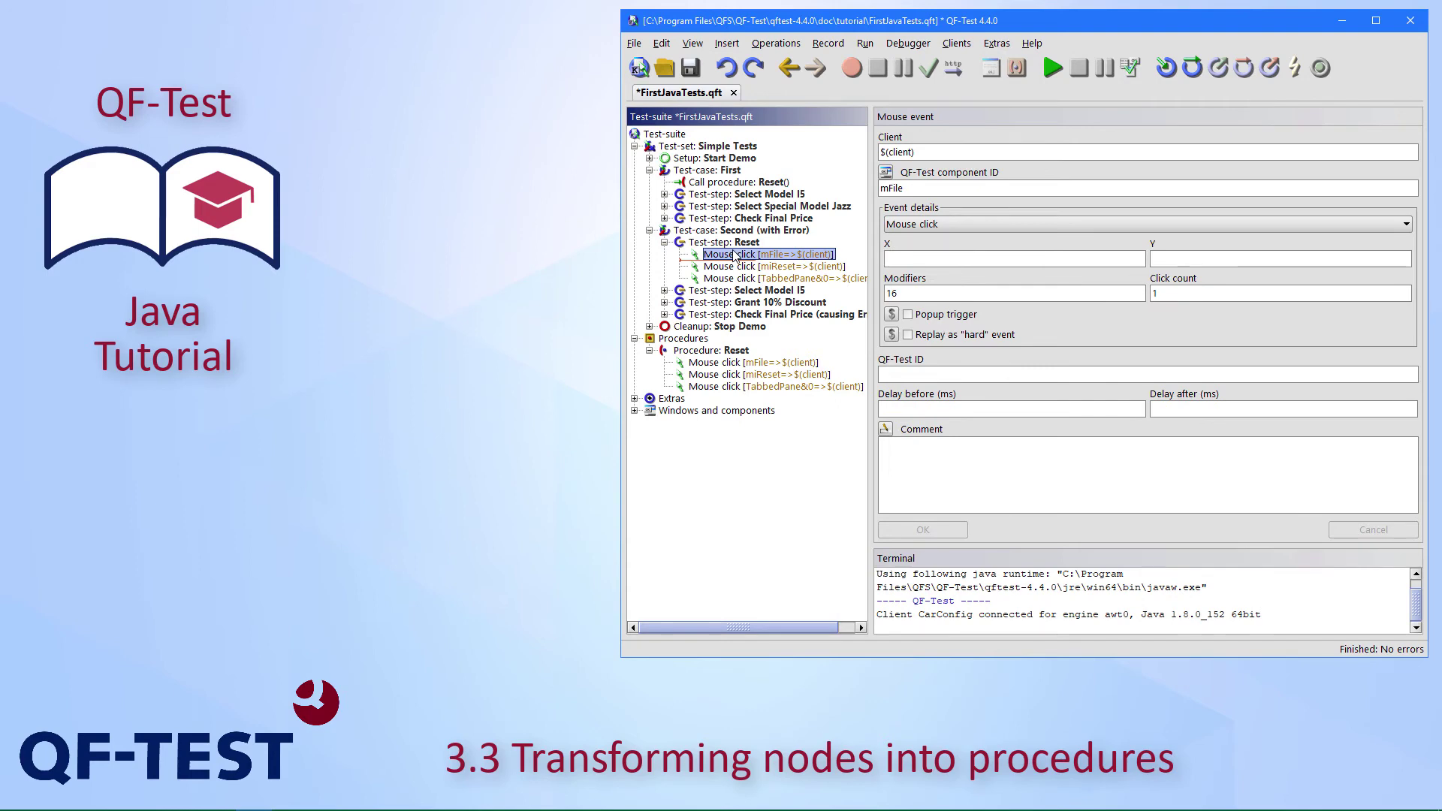
pyautogui.hotkey('ctrl', 'y')
pyautogui.hotkey('ctrl', 'y')
pyautogui.hotkey('ctrl', 'y')
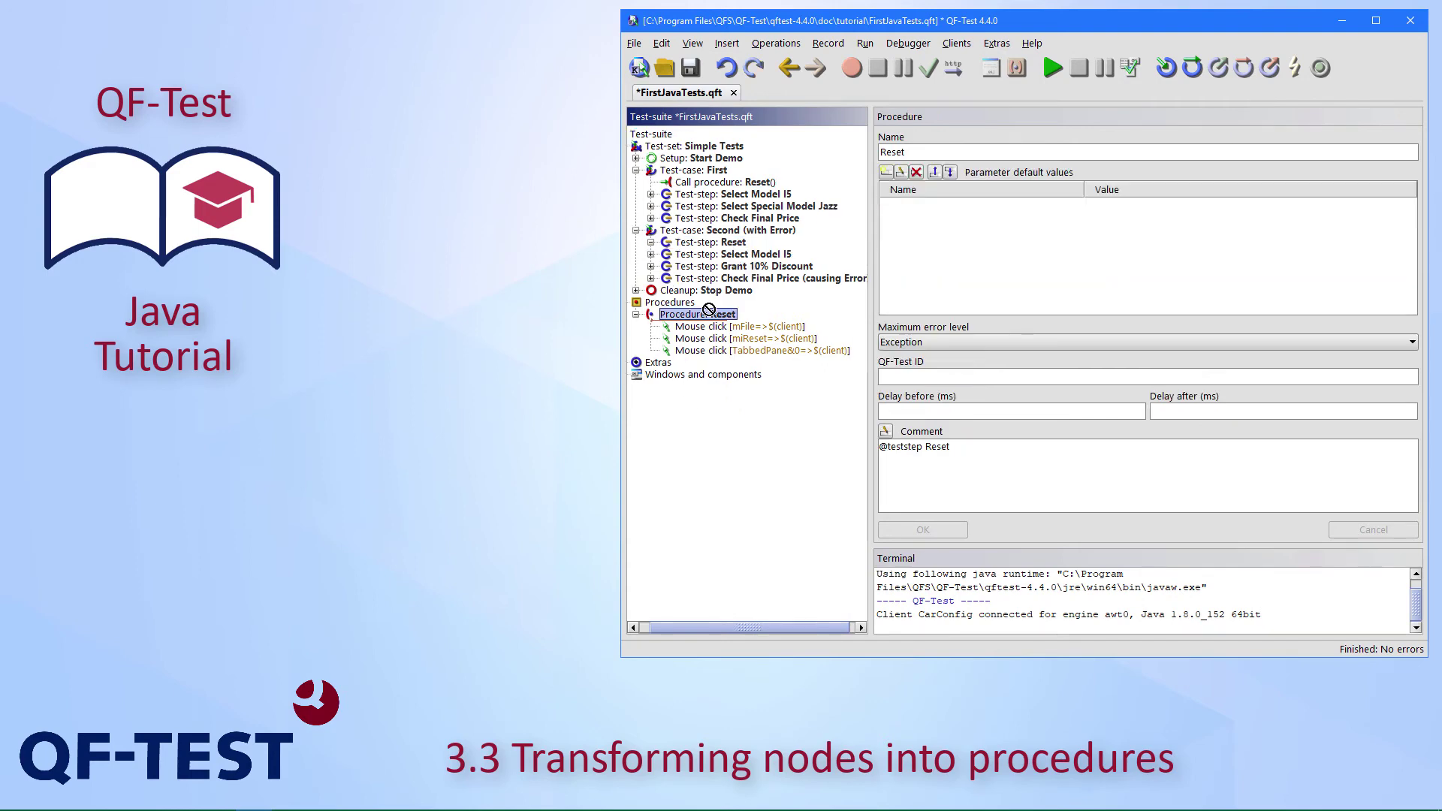
pyautogui.hotkey('ctrl', 'y')
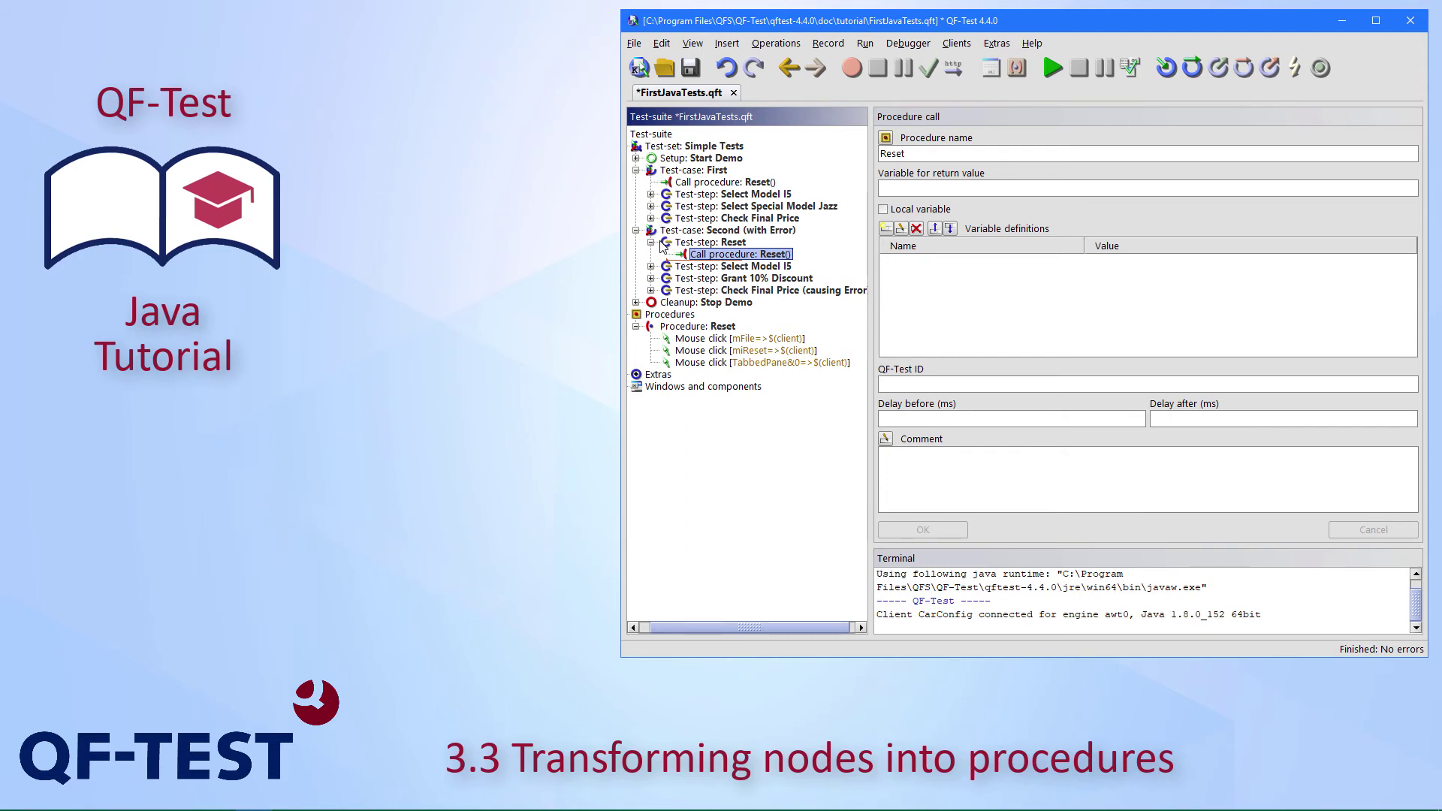
# Step: Paste a copy of the Second test-case's Reset test-step into the First test-case
pyautogui.click(705, 242)
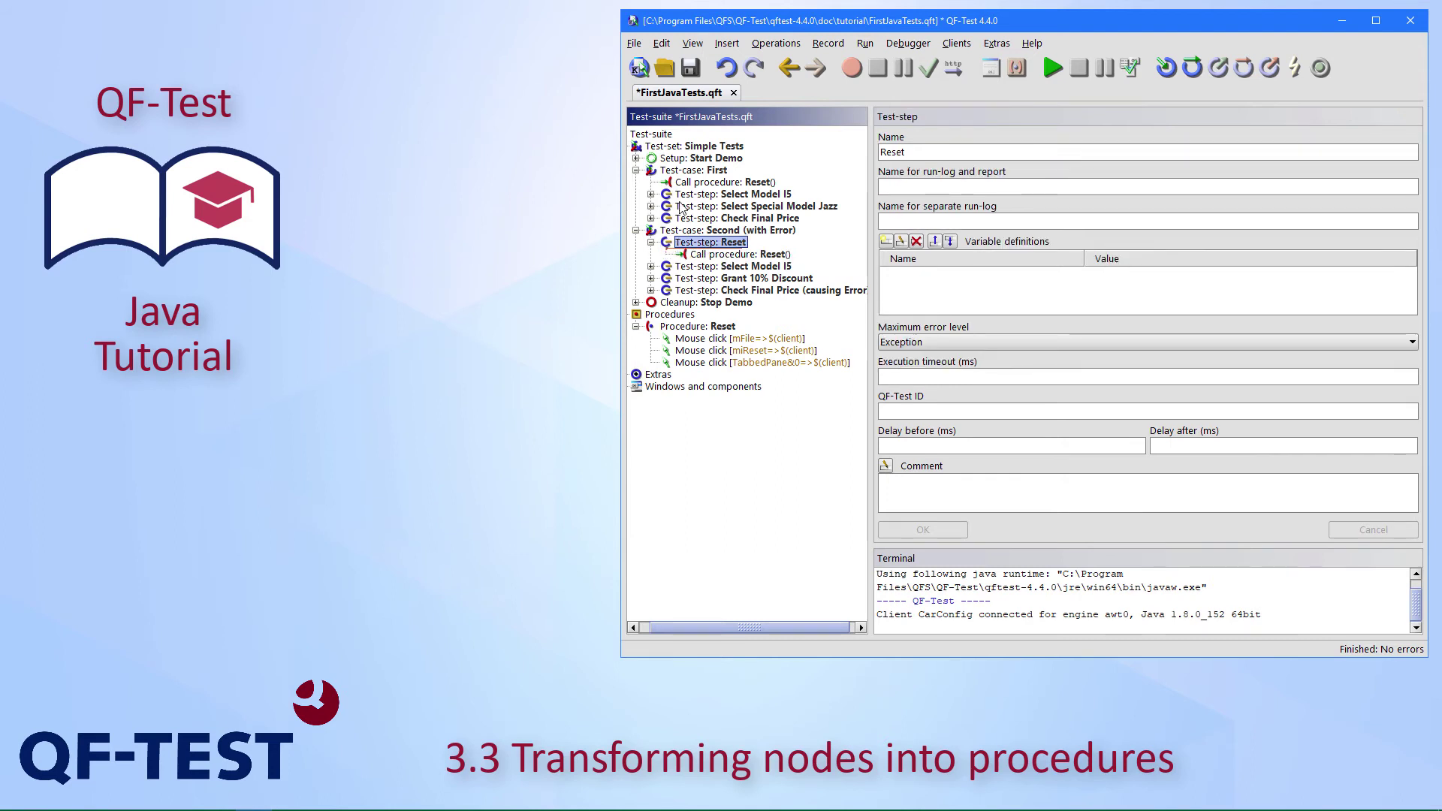
pyautogui.click(699, 171)
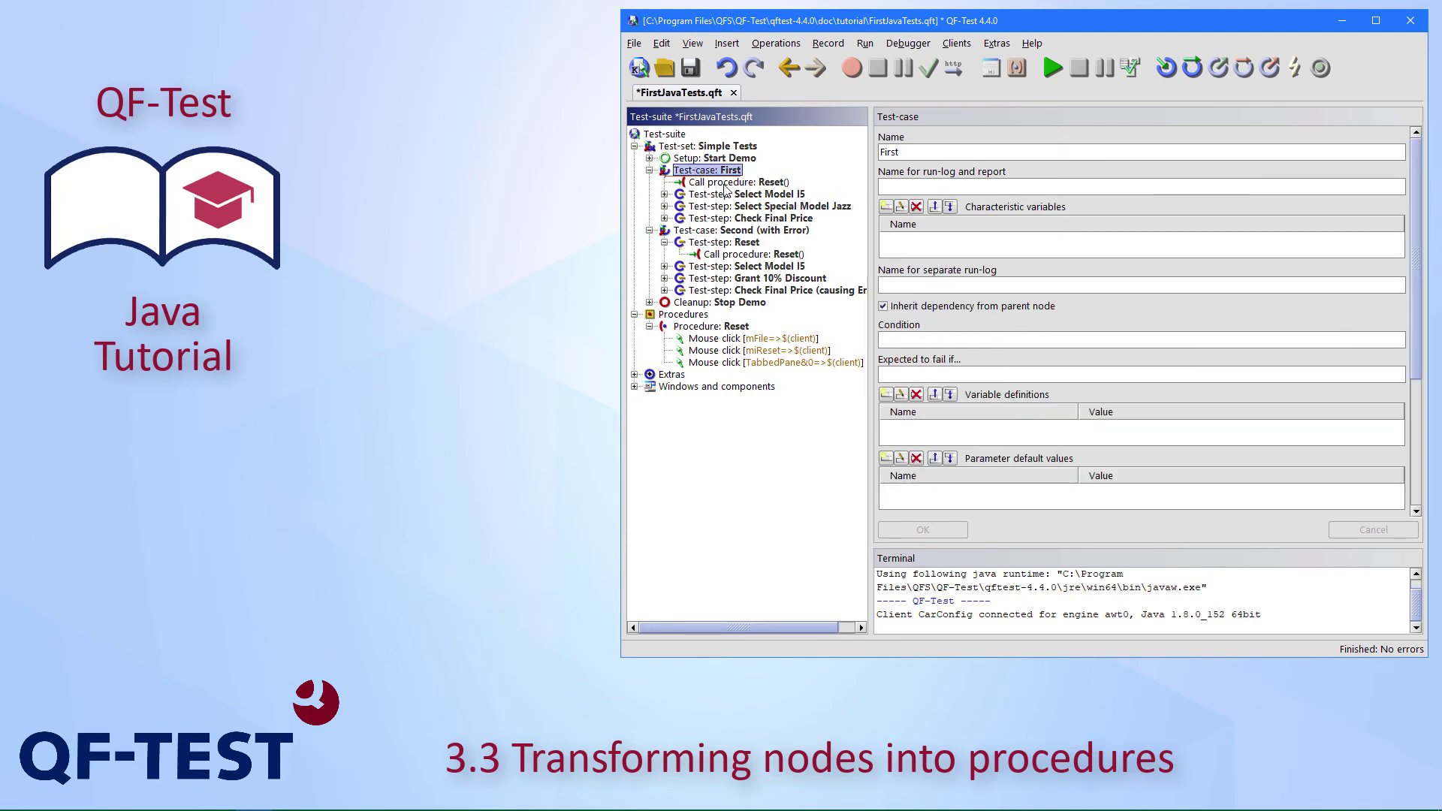
pyautogui.click(727, 184)
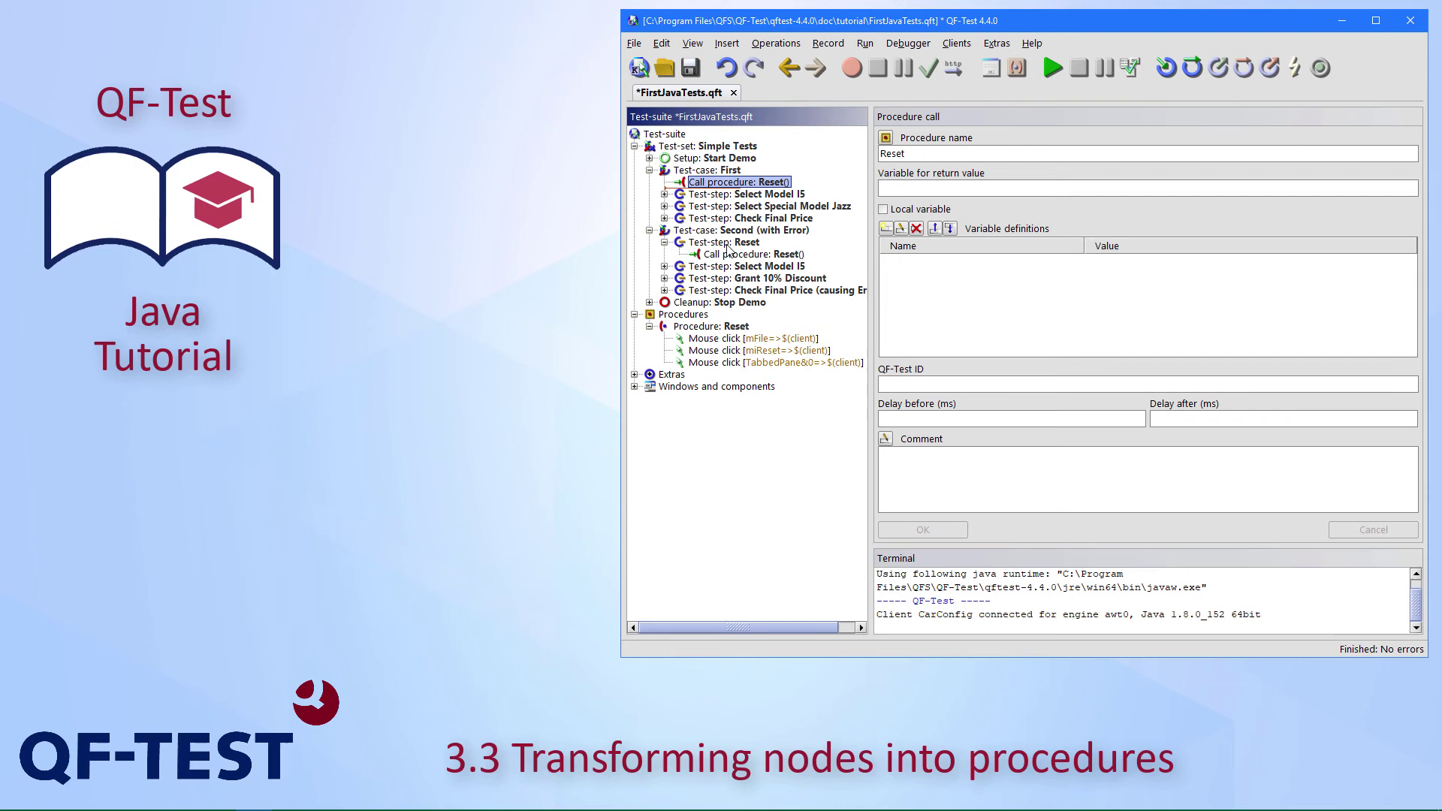
pyautogui.click(725, 243)
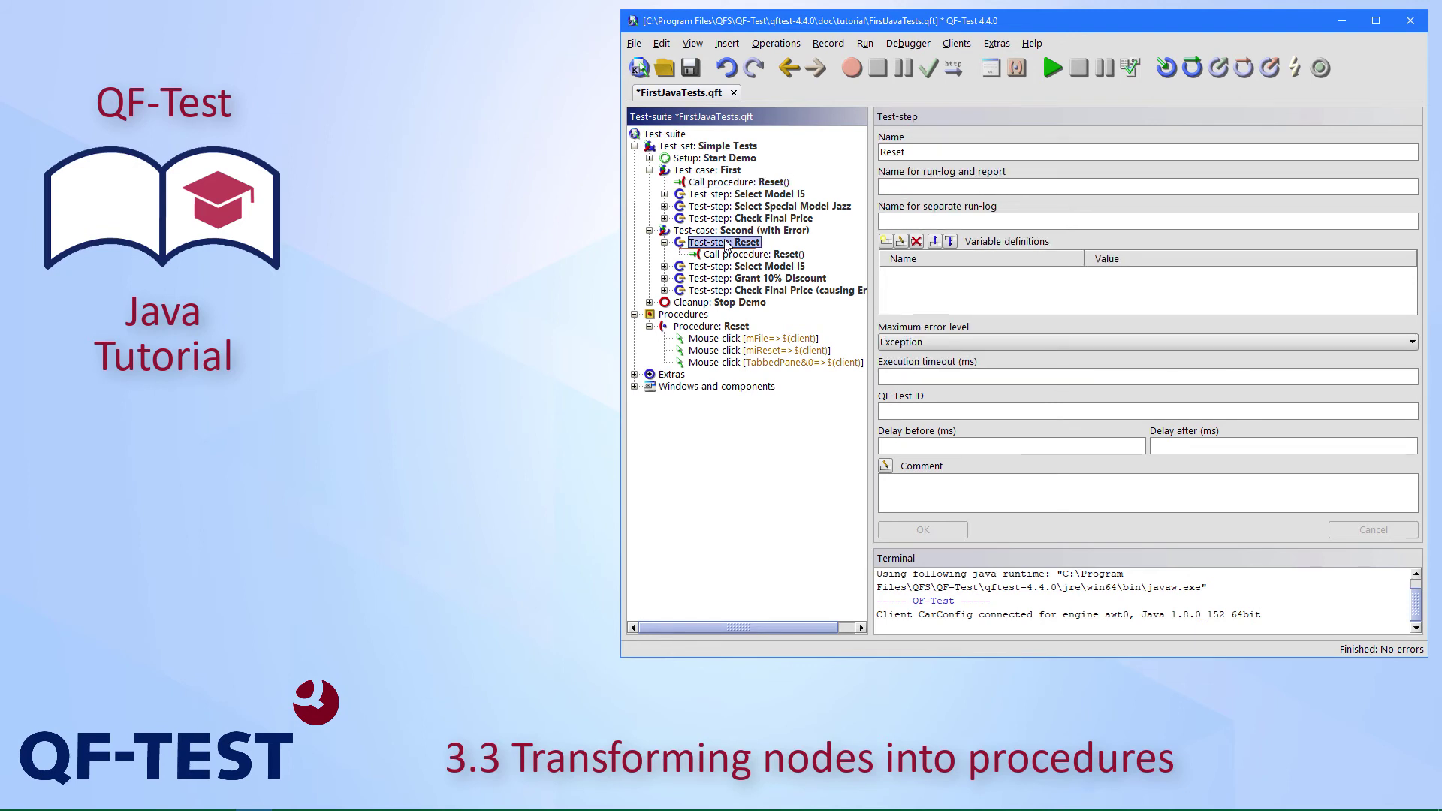
pyautogui.click(708, 172)
pyautogui.hotkey('ctrl', 'v')
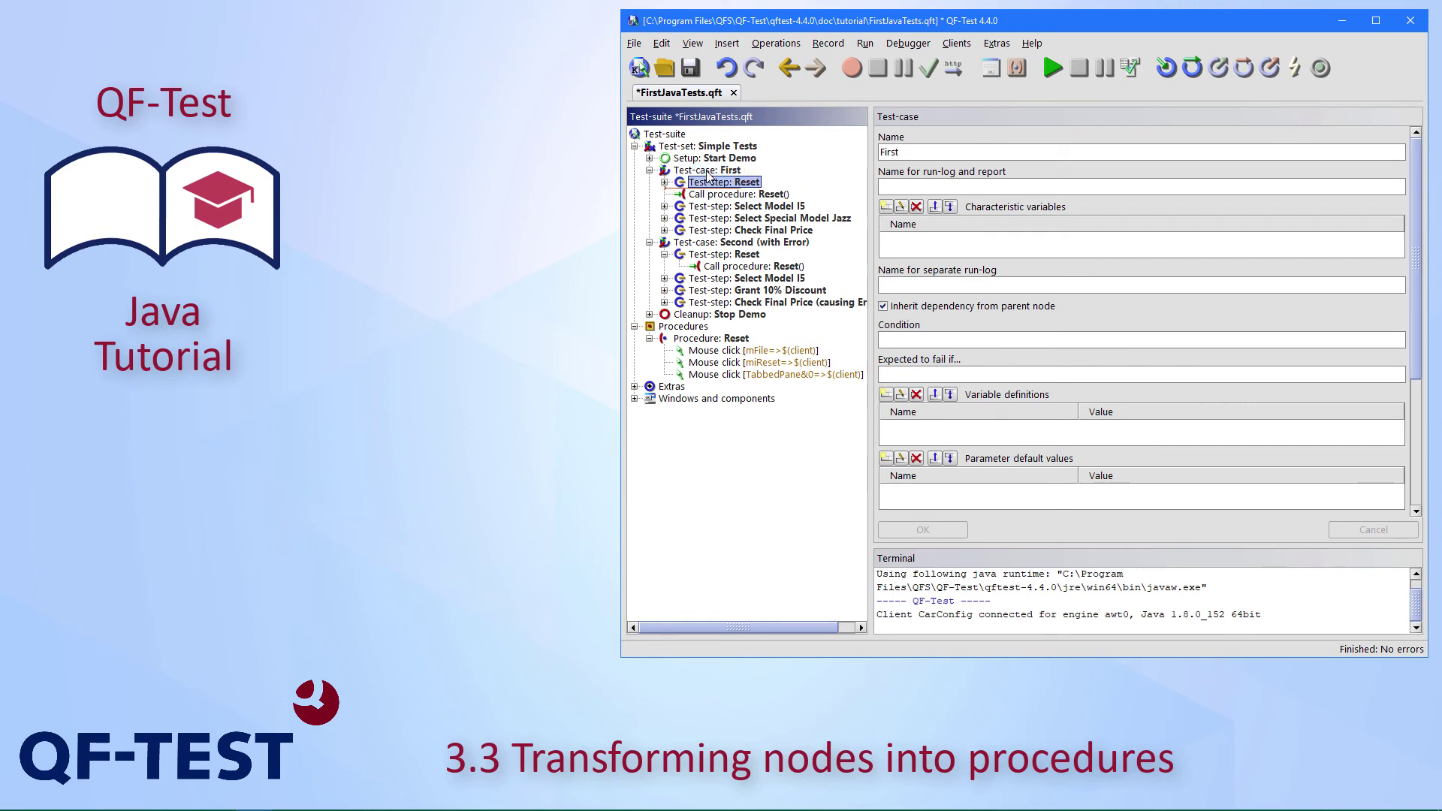
# Step: Delete the First test-case's leftover direct call to the Reset procedure
pyautogui.click(665, 183)
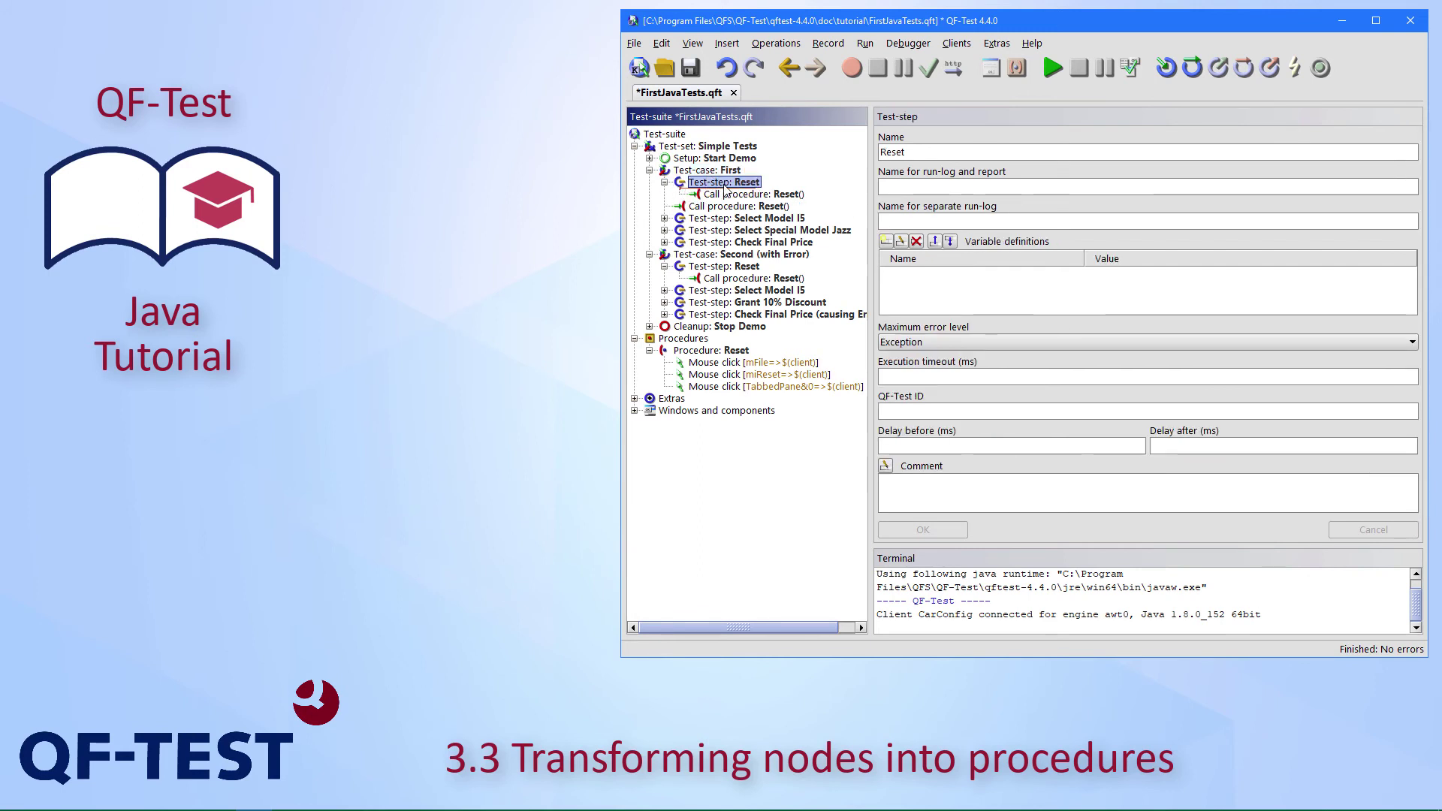
pyautogui.click(758, 207)
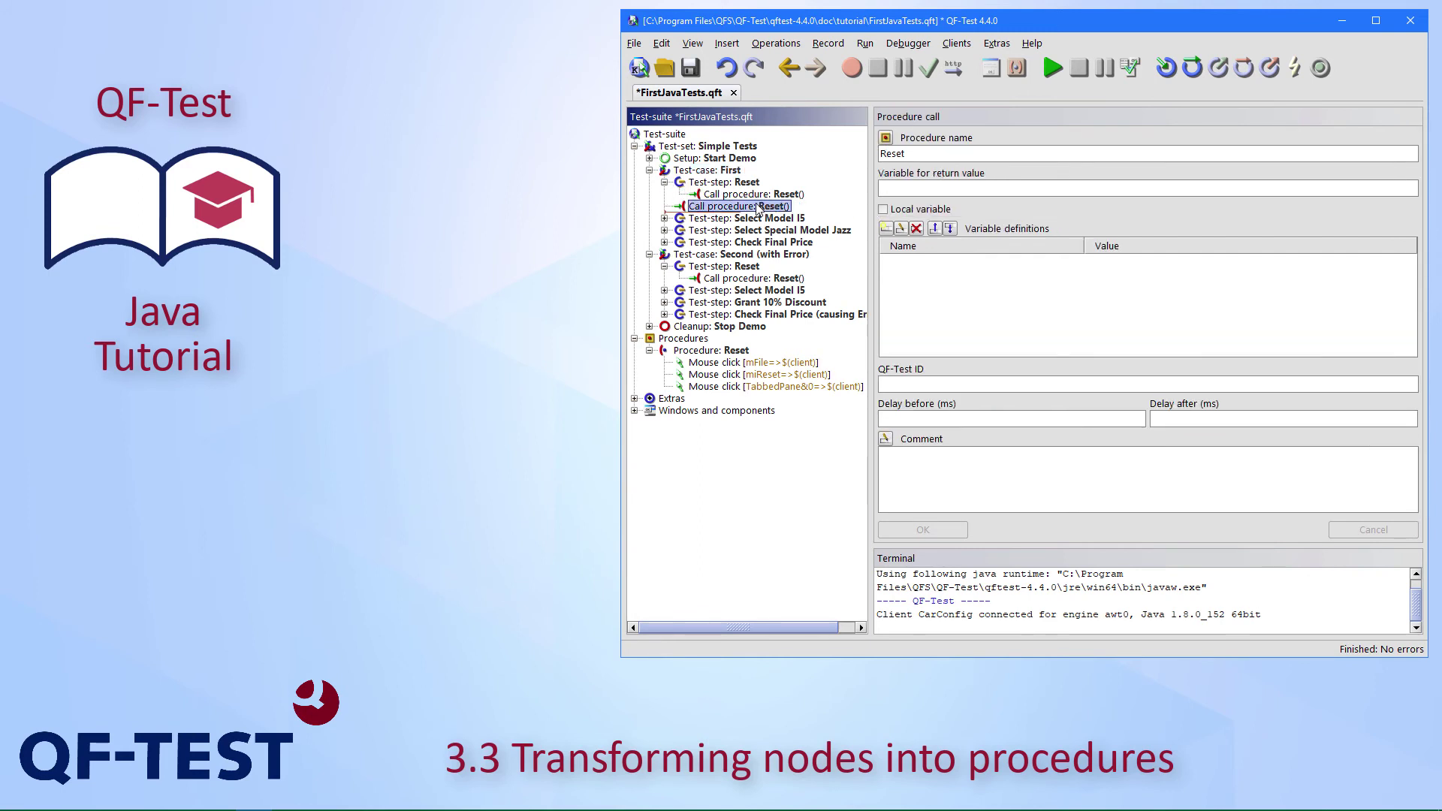
pyautogui.press('Delete')
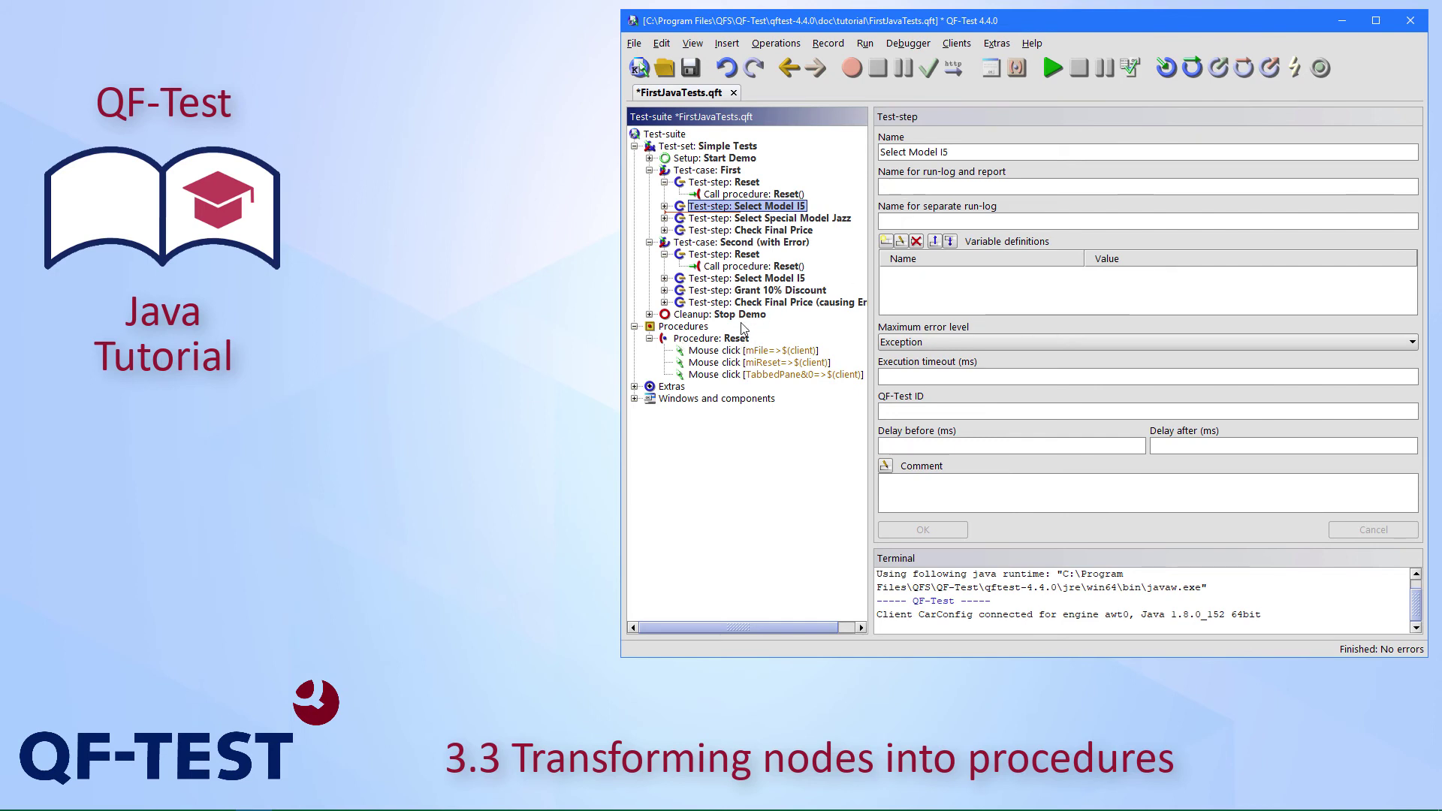
# Step: Change the Reset procedure's name to lowercase 'reset' and apply it
pyautogui.click(730, 342)
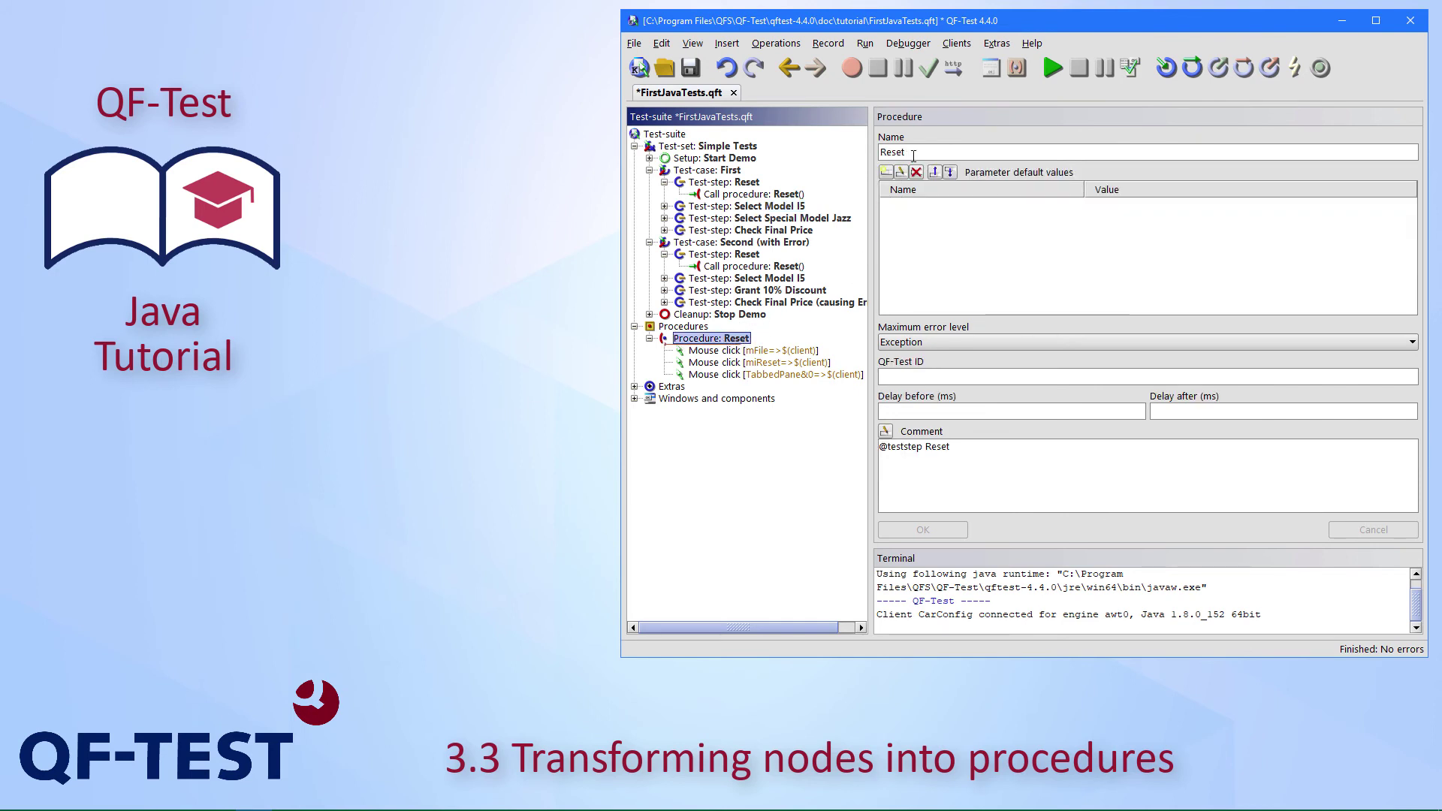
pyautogui.click(882, 152)
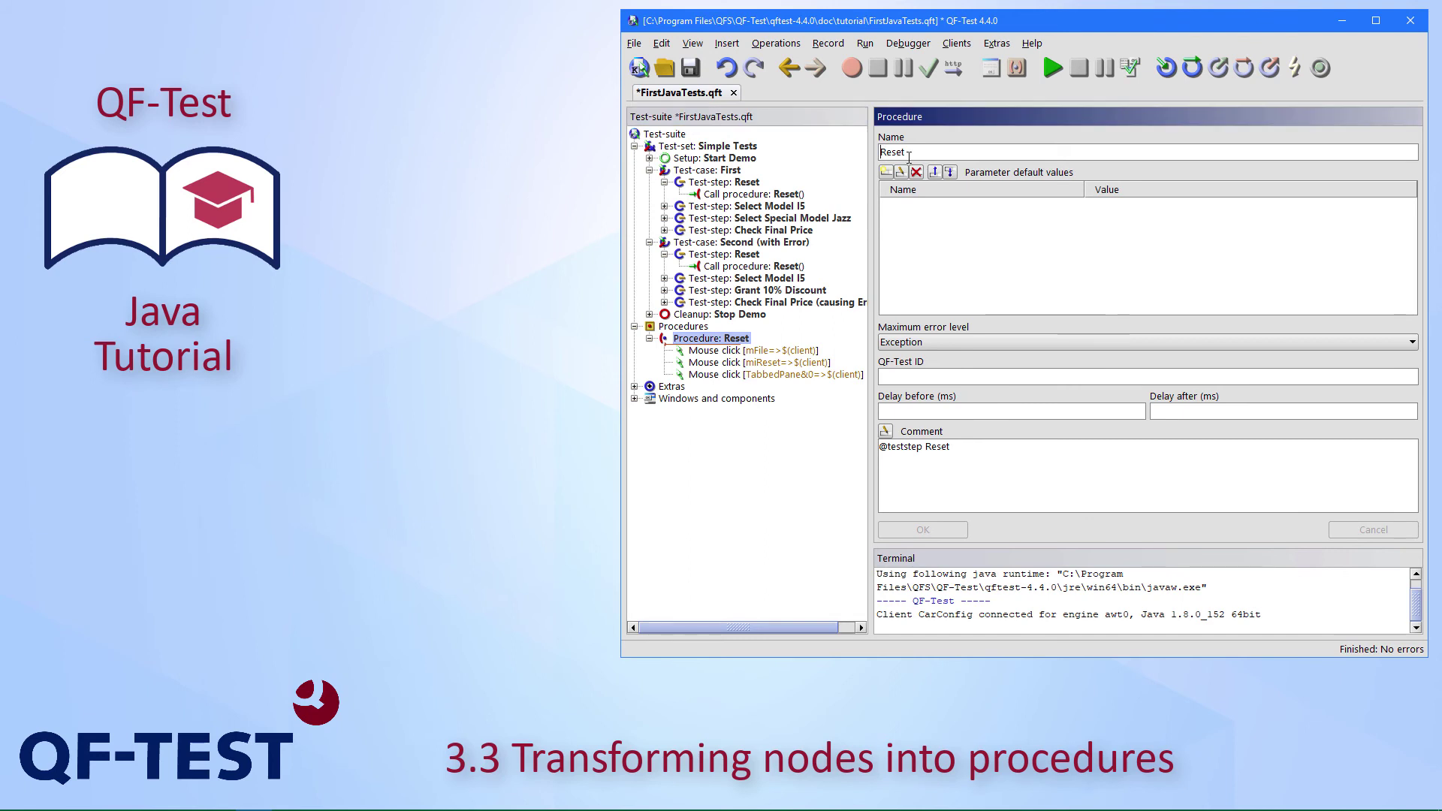
pyautogui.press('Delete')
pyautogui.write('r')
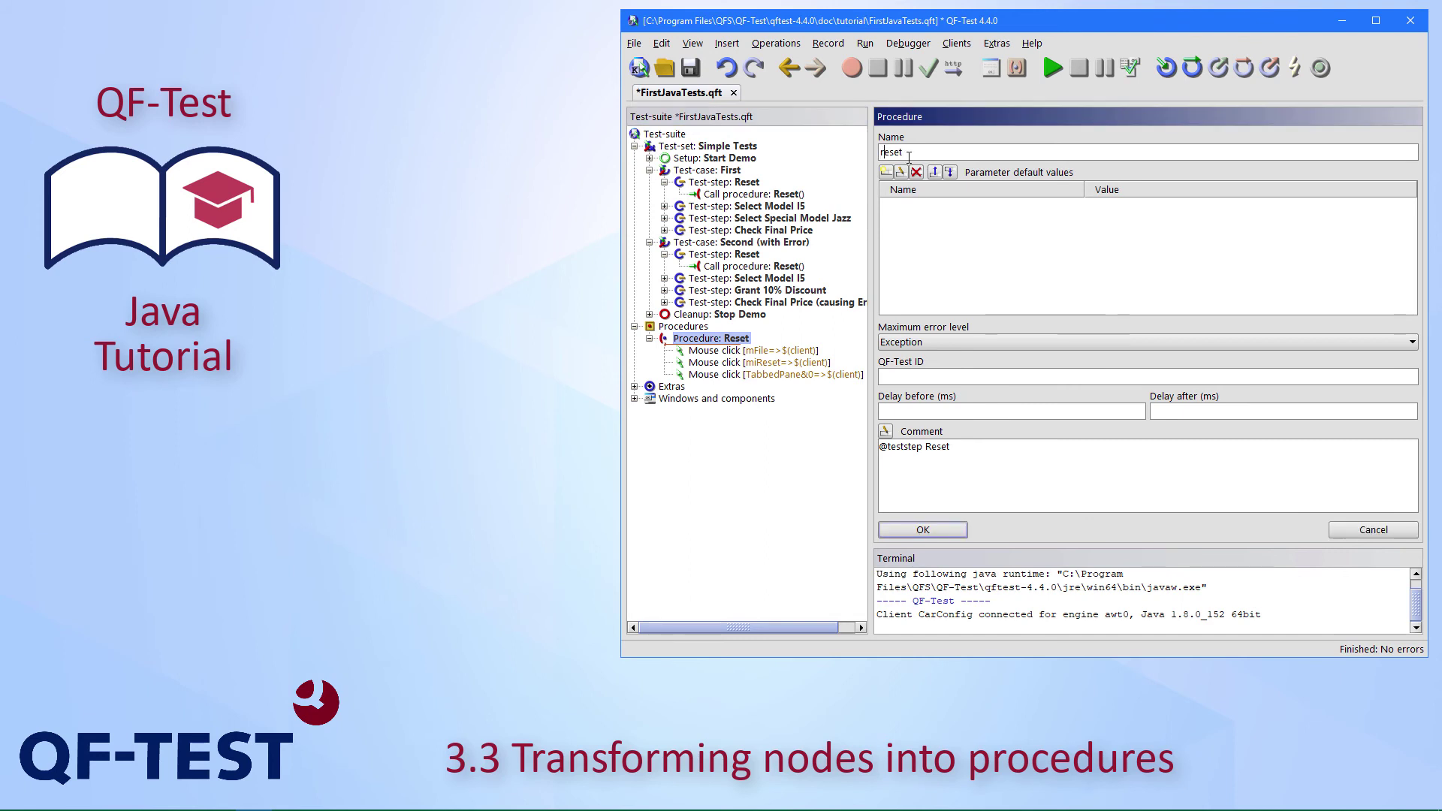
pyautogui.click(947, 531)
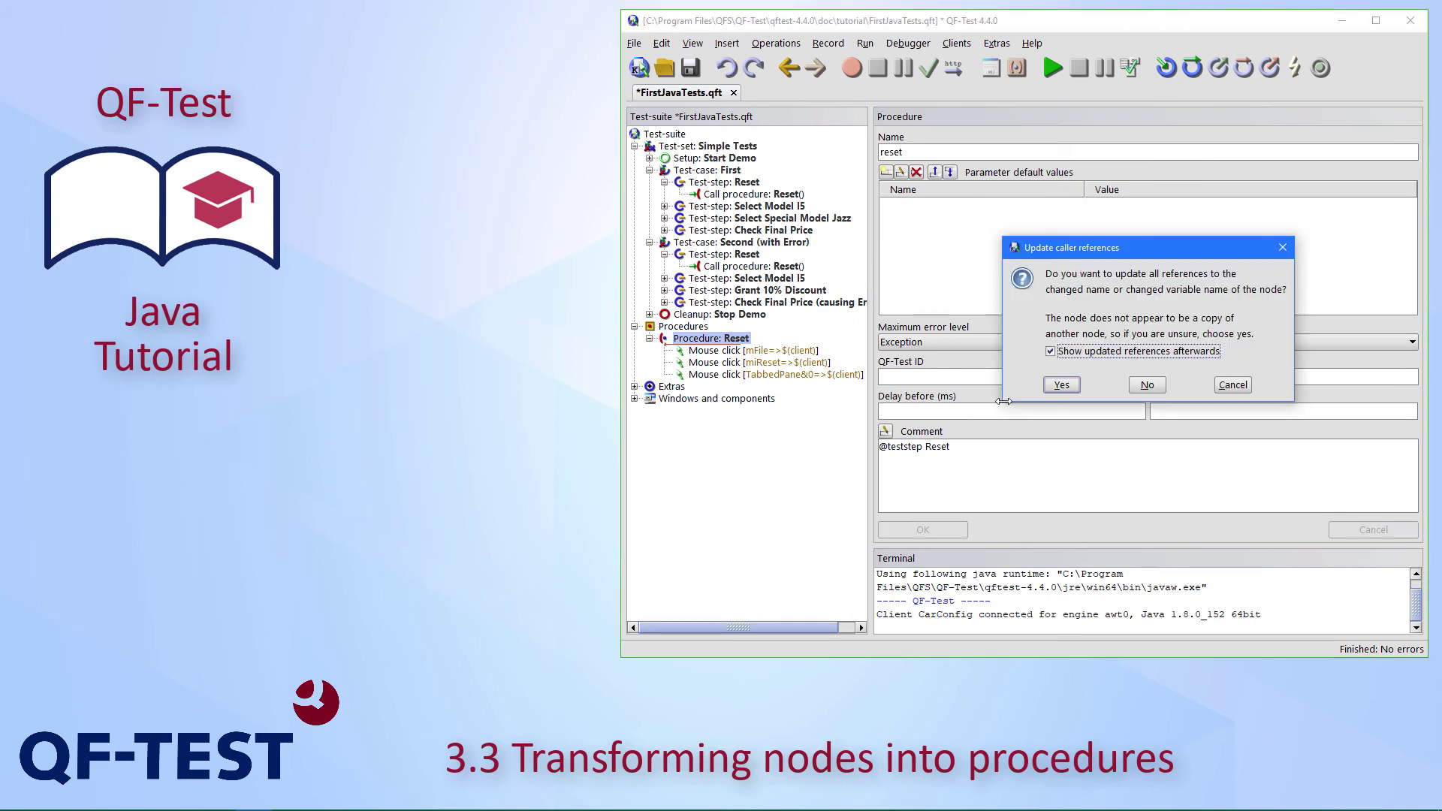
# Step: Accept updating both Reset calls to 'reset', then close the updated-nodes report
pyautogui.click(1058, 386)
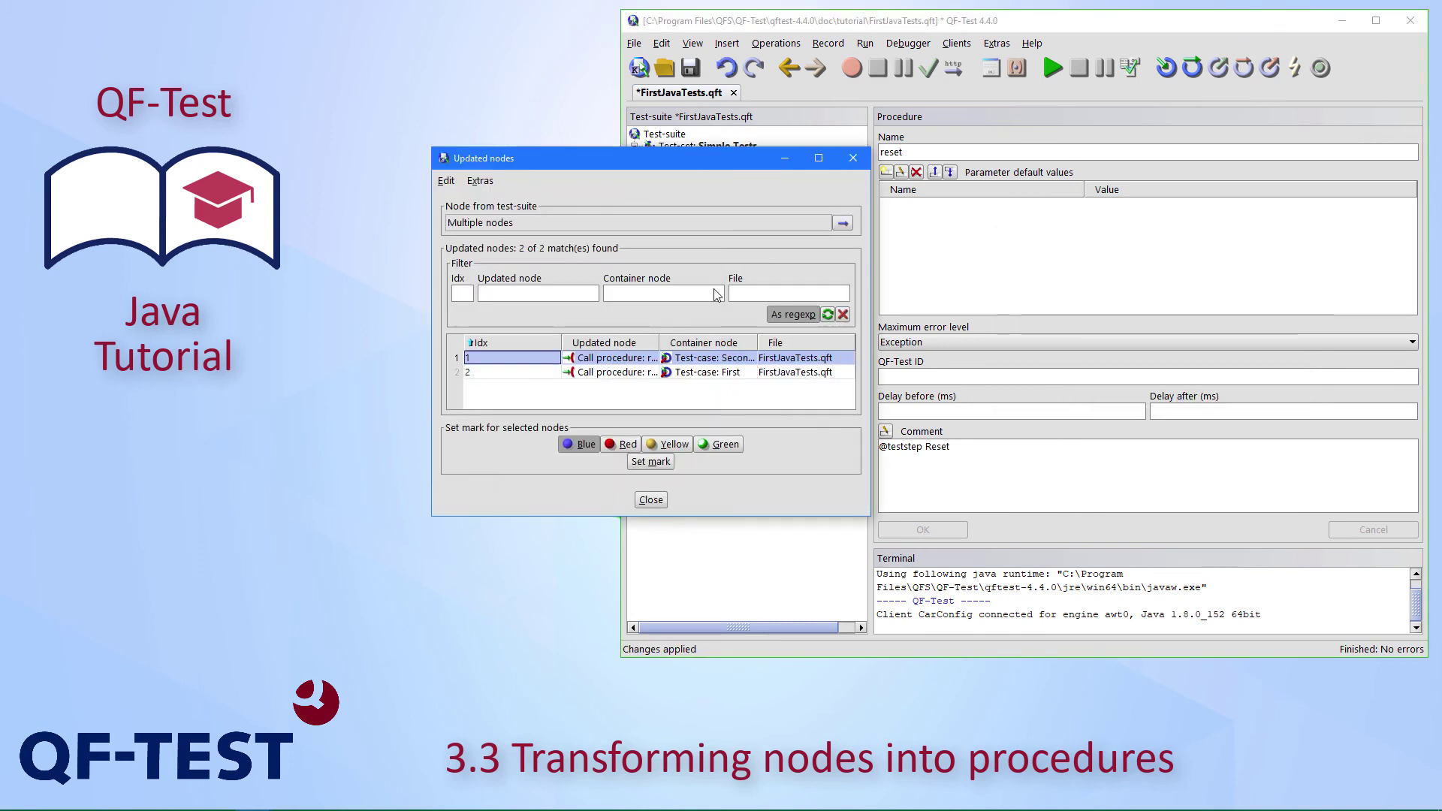
pyautogui.moveTo(595, 161); pyautogui.dragTo(554, 168)
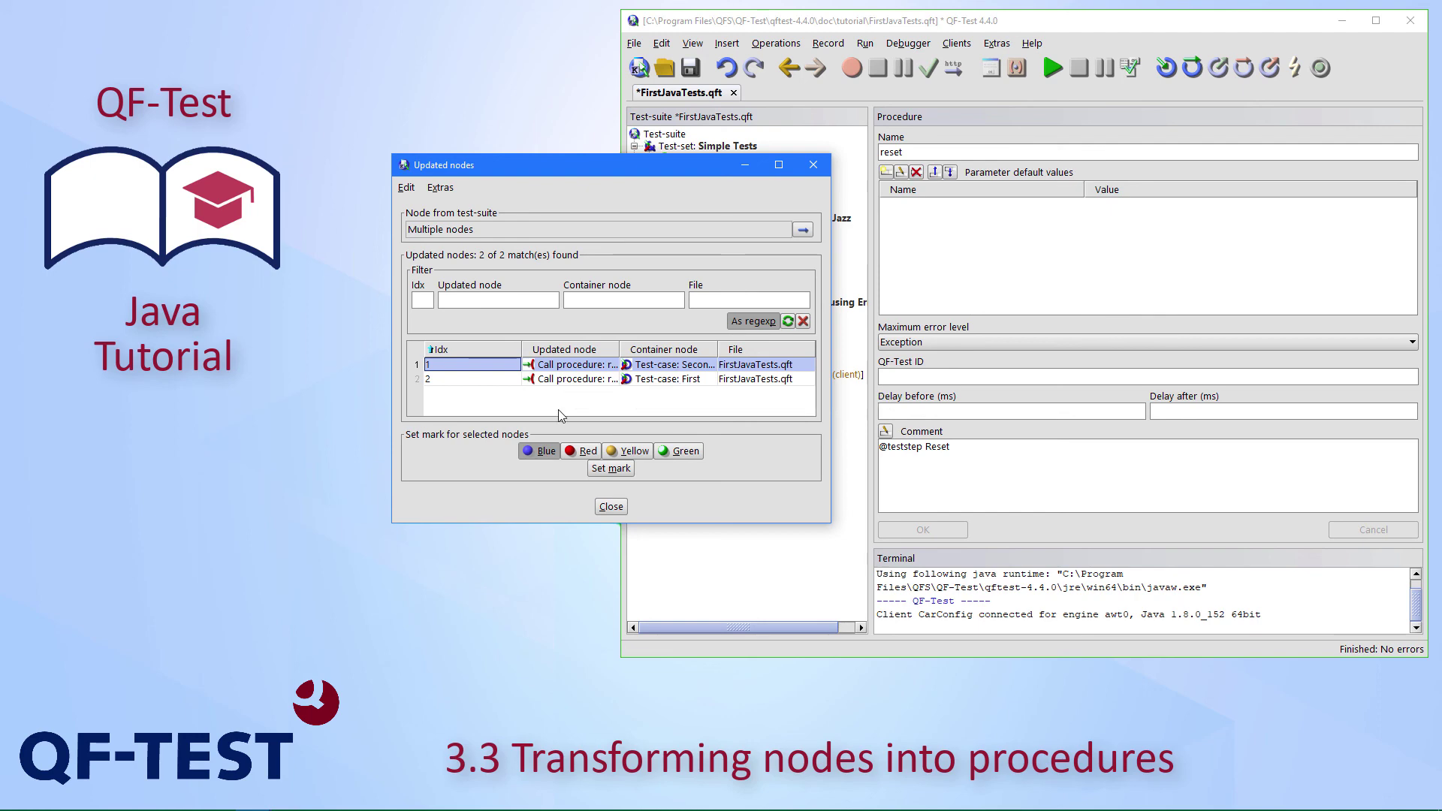
pyautogui.click(615, 509)
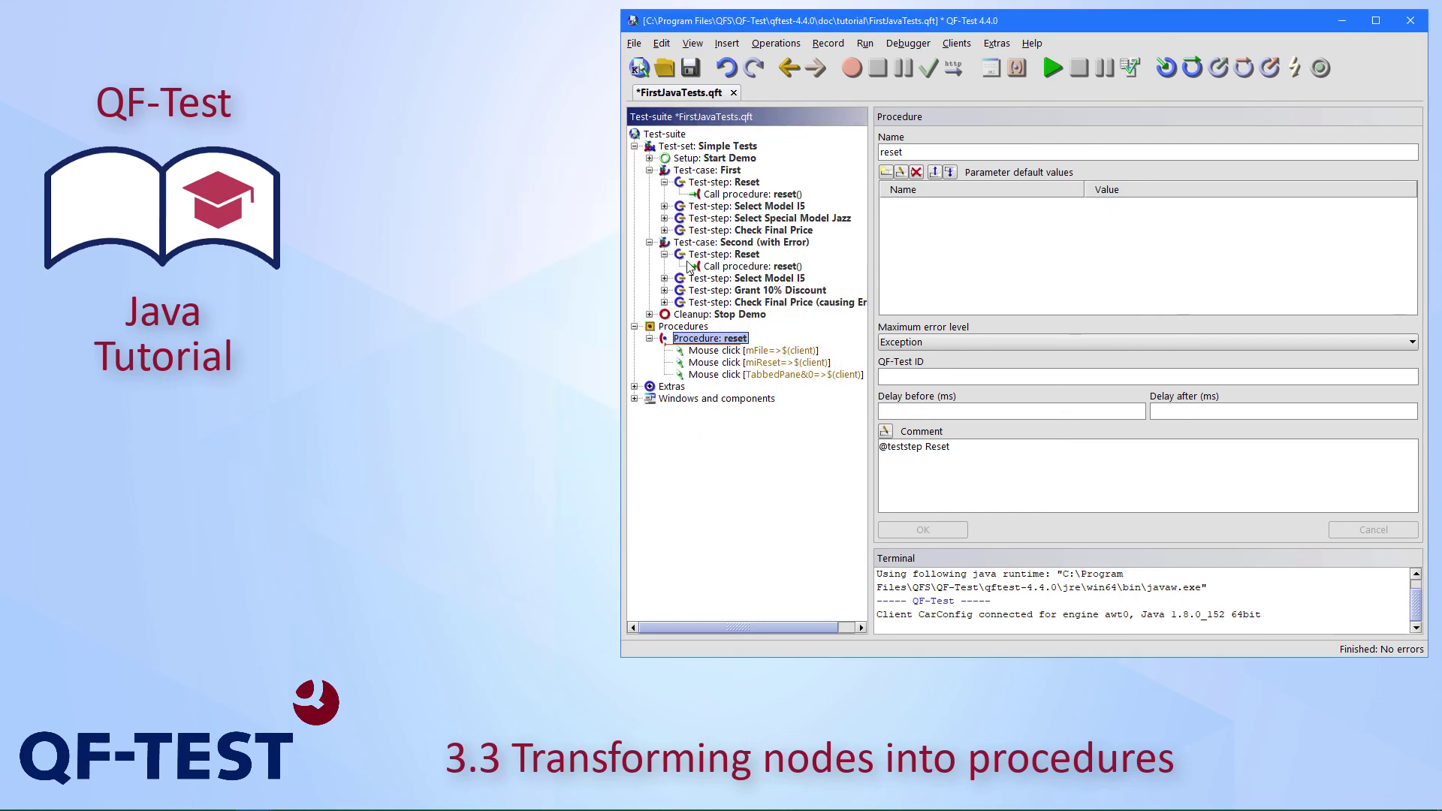